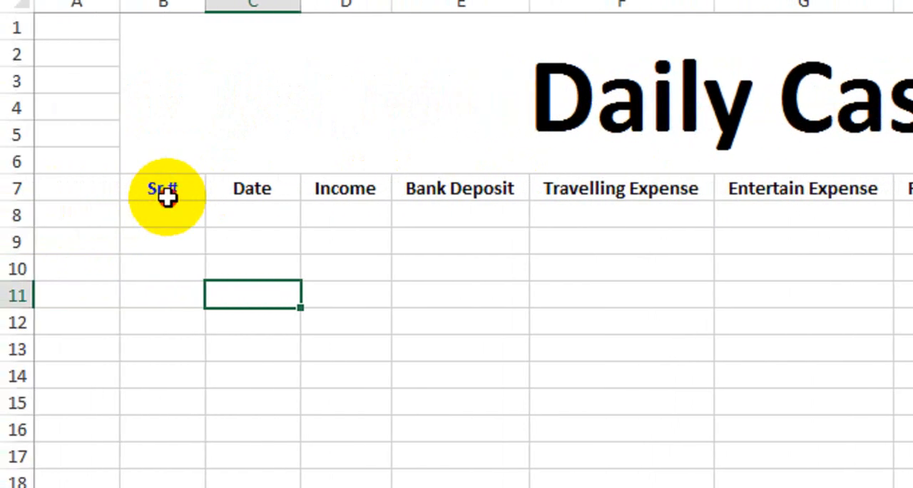
Step: Number the Sr # column from 1 to 10 in cells B8 to B17
left_click_drag(167, 197, 363, 213)
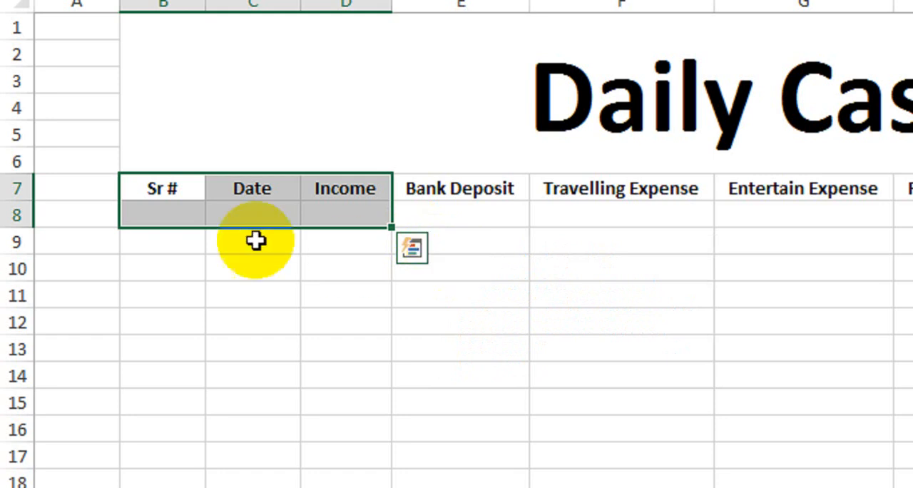
left_click(171, 213)
type("1")
key("Return")
type("2")
key("Return")
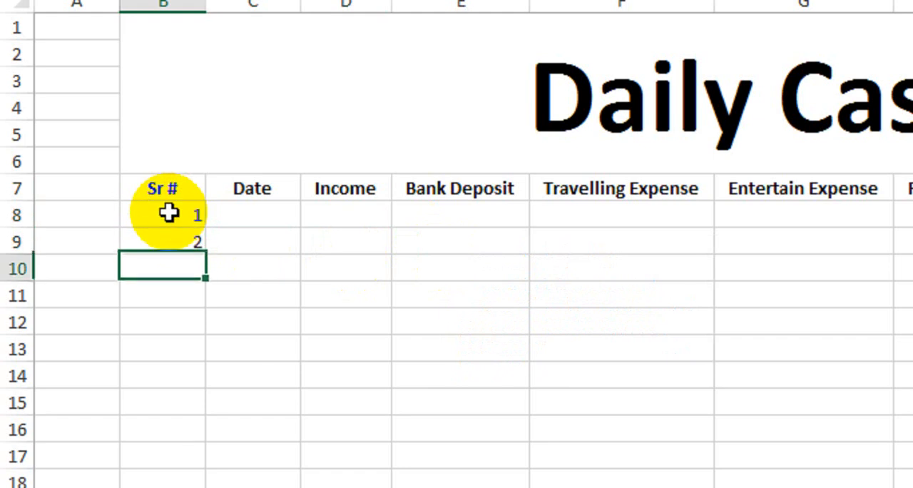
left_click_drag(188, 212, 190, 370)
Step: Fill the Date column for the ten numbered rows with consecutive dates from 1-May-2021 to 10-May-2021
left_click(245, 121)
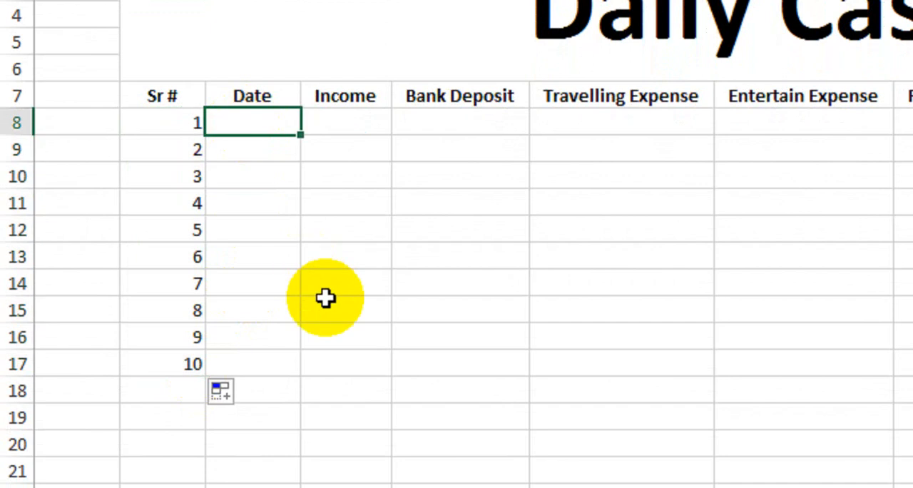
type("1-Ma")
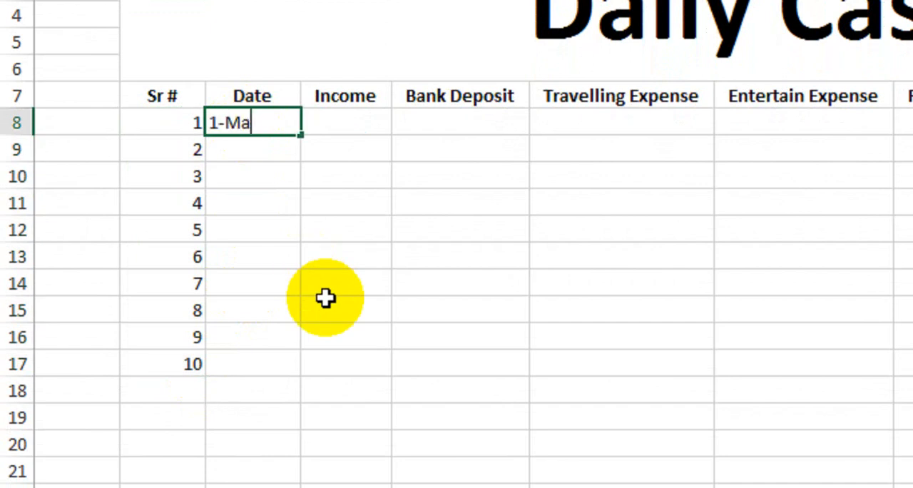
type("y-202")
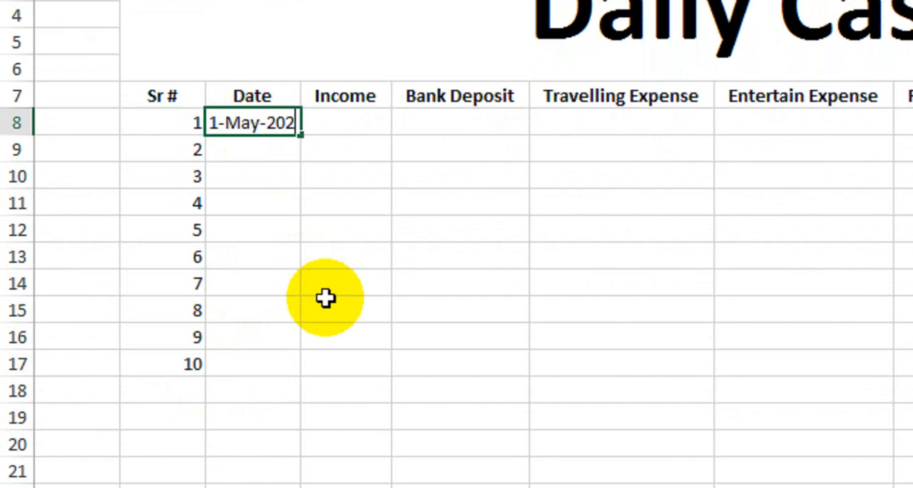
type("1")
key("Return")
left_click(277, 121)
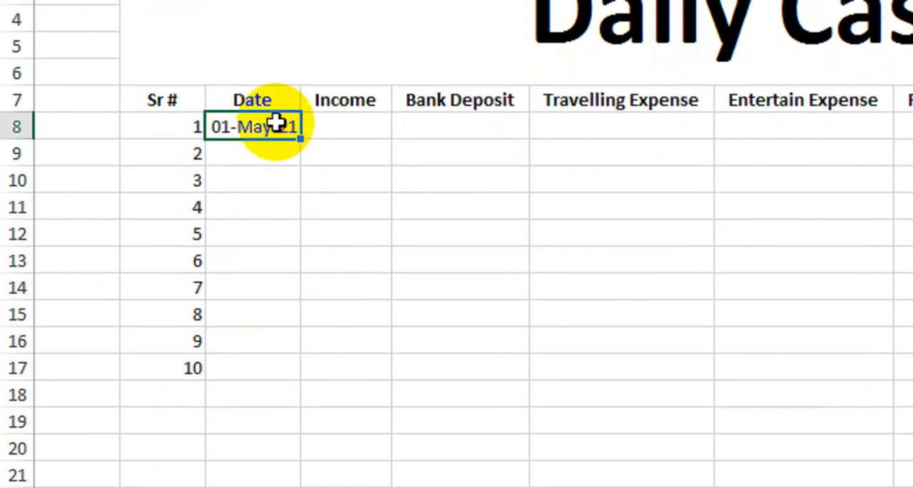
left_click_drag(301, 140, 285, 380)
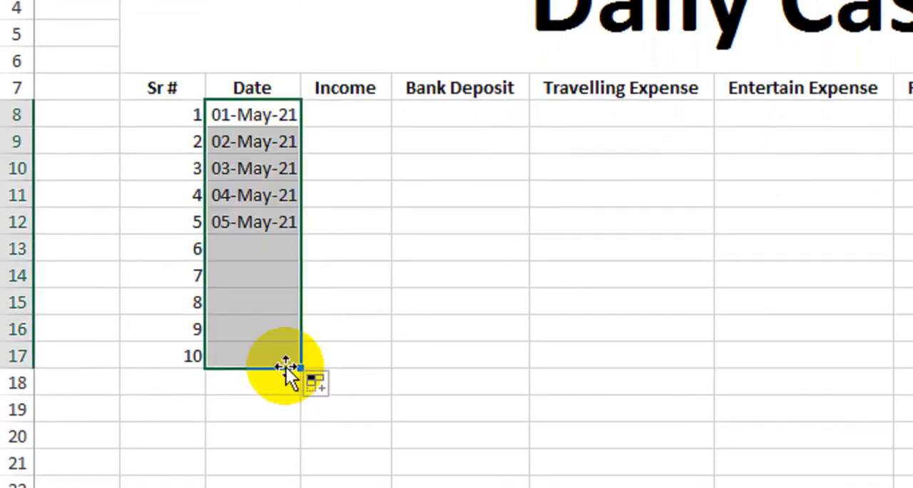
Step: Enter the Income amounts 5000, 6000, 3000, 4500 and 5000 for 1 to 5 May
left_click(339, 118)
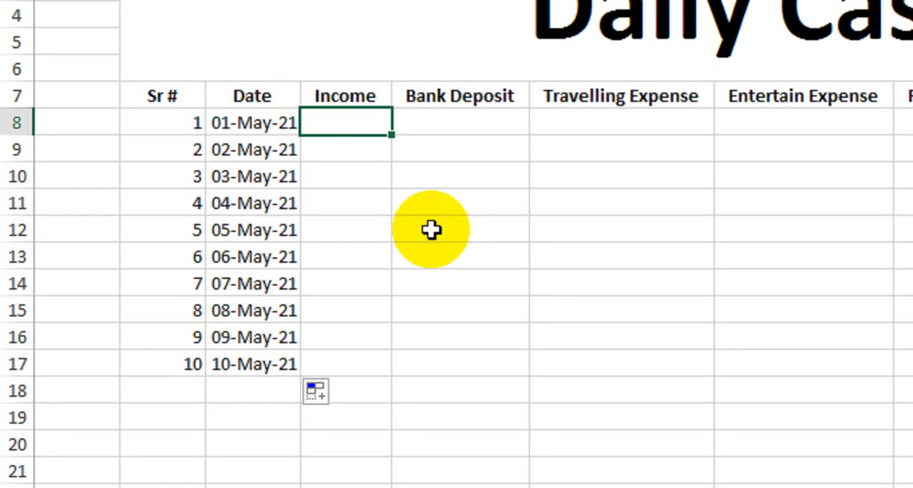
type("5000")
key("Return")
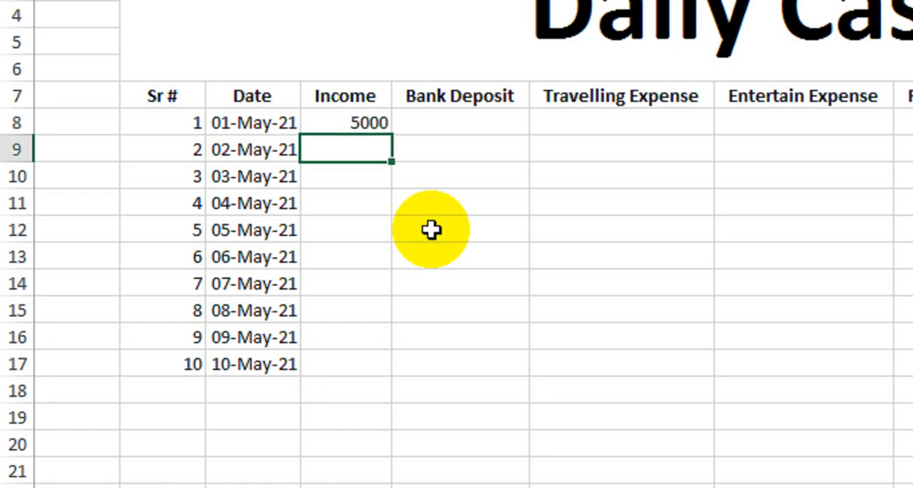
type("6000")
key("Return")
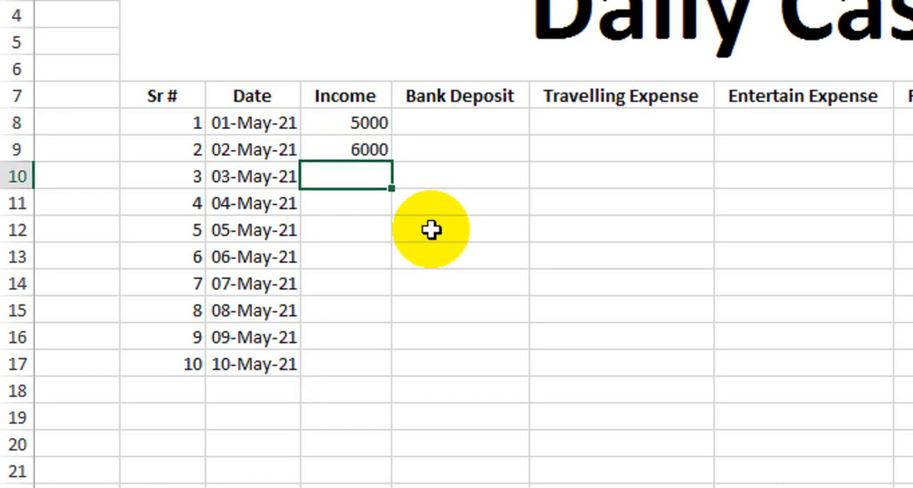
type("3000")
key("Return")
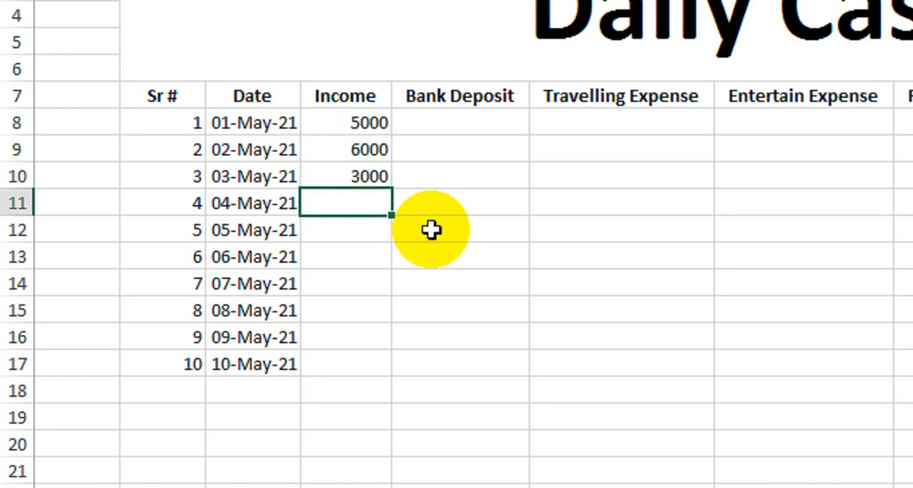
type("4500")
key("Return")
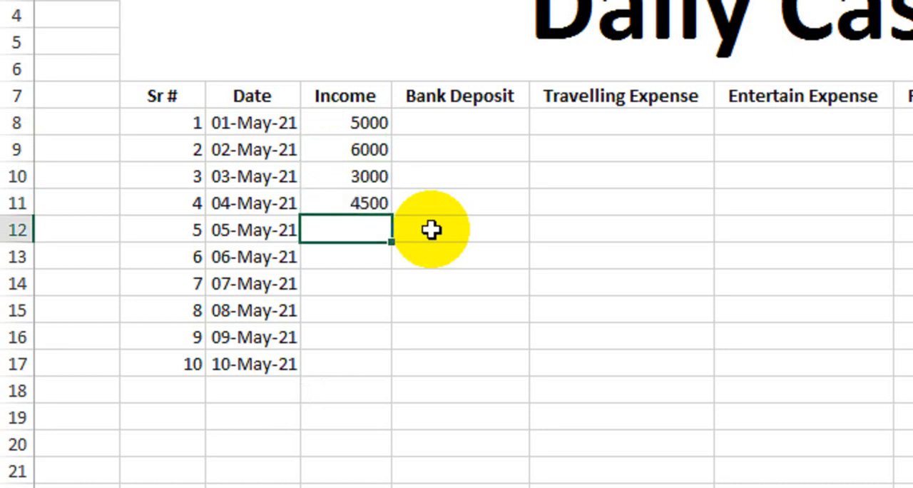
type("5000")
key("Return")
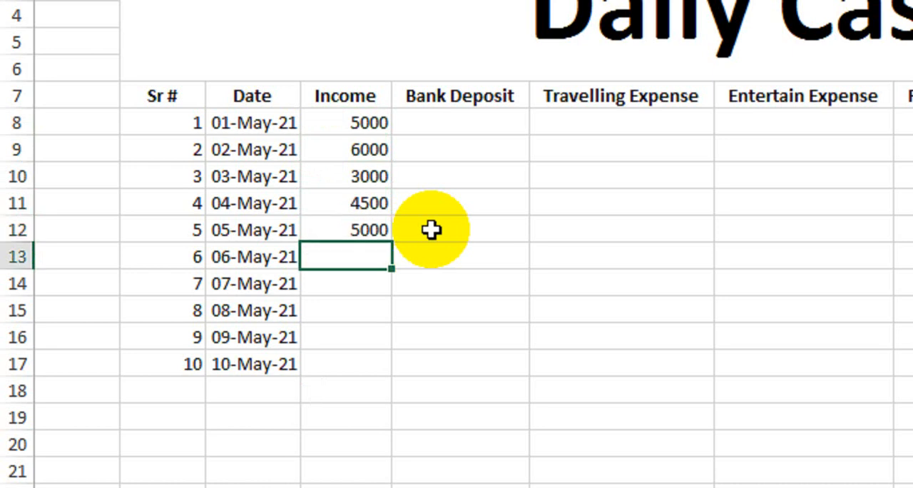
Step: Enter the Income amounts 3500, 2500, 3000, 6500 and 5500 for 6 to 10 May
type("3500")
key("Return")
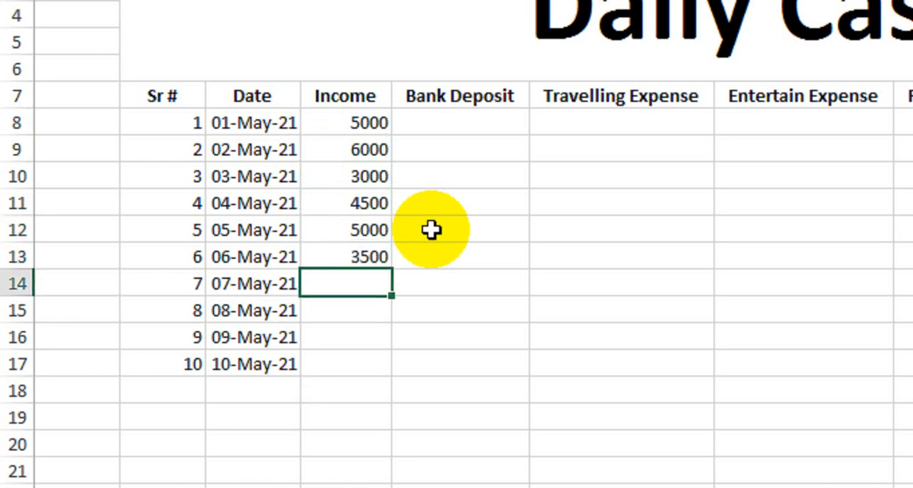
type("2500")
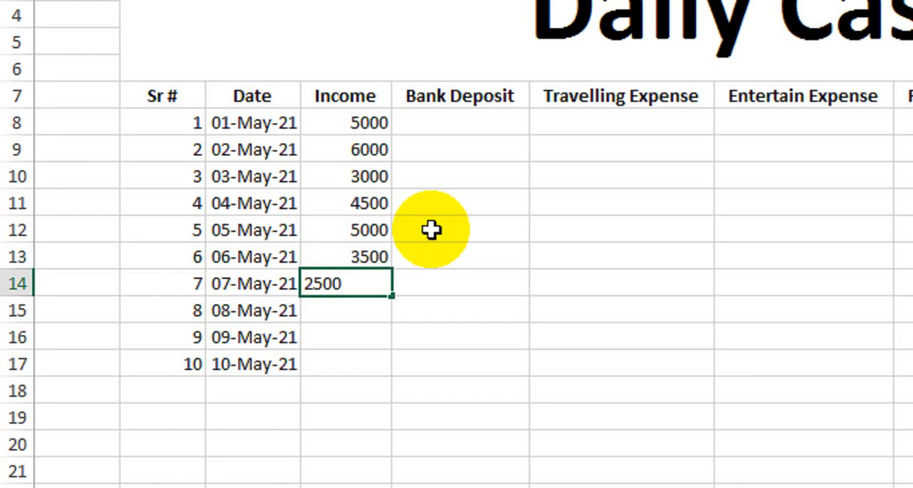
key("Return")
type("3000")
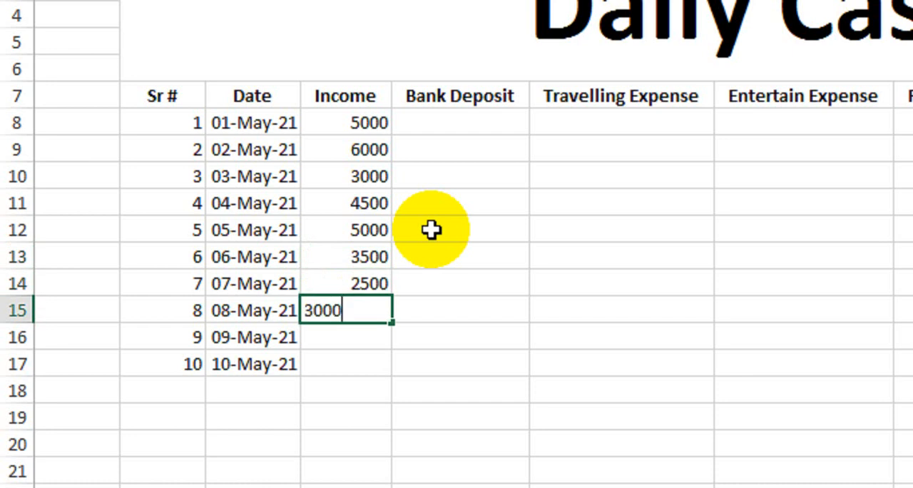
key("Return")
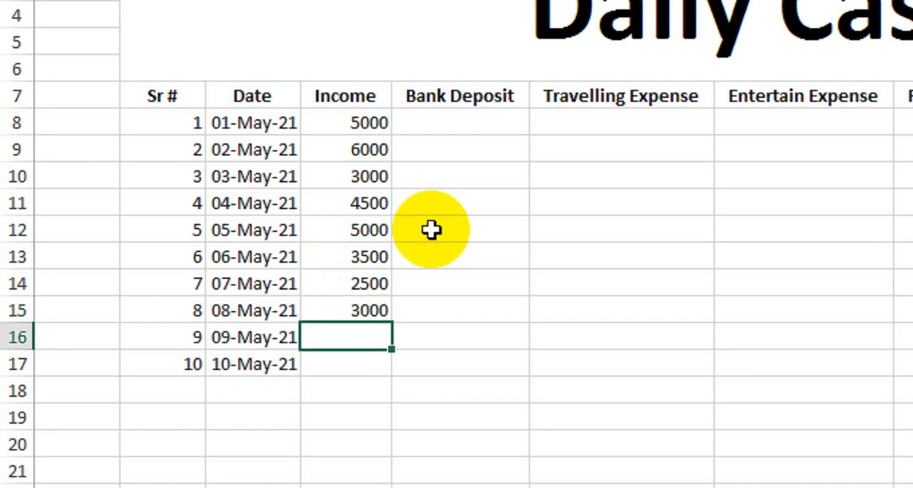
type("6500")
key("Return")
type("5500")
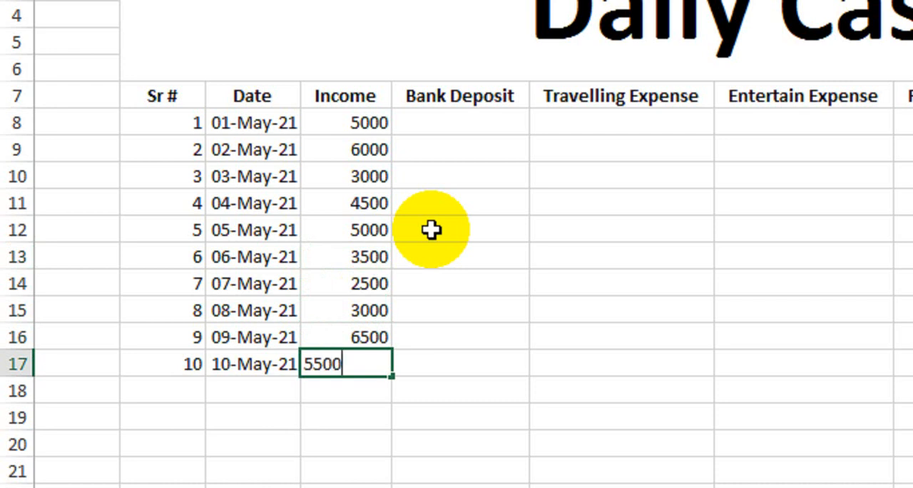
key("Return")
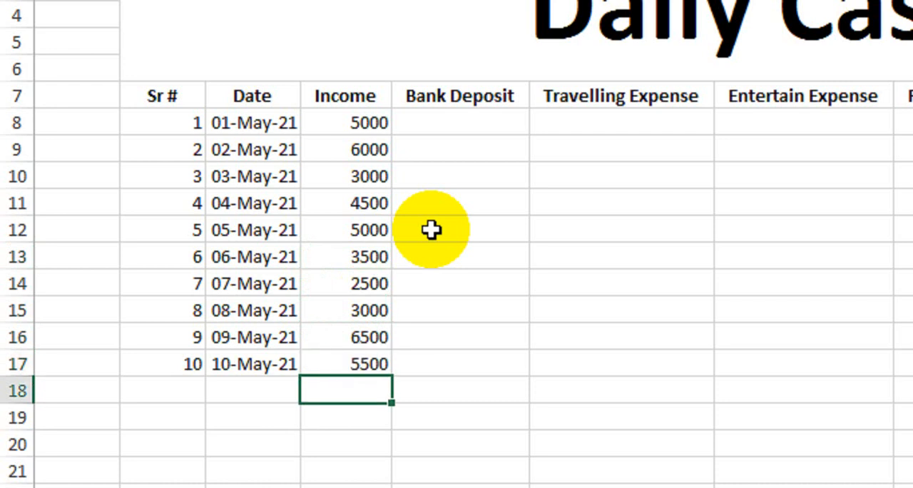
Step: Calculate Bank Deposit with the formula =D8+1000 in E8 and fill it down to row 17
left_click(365, 132)
left_click(472, 131)
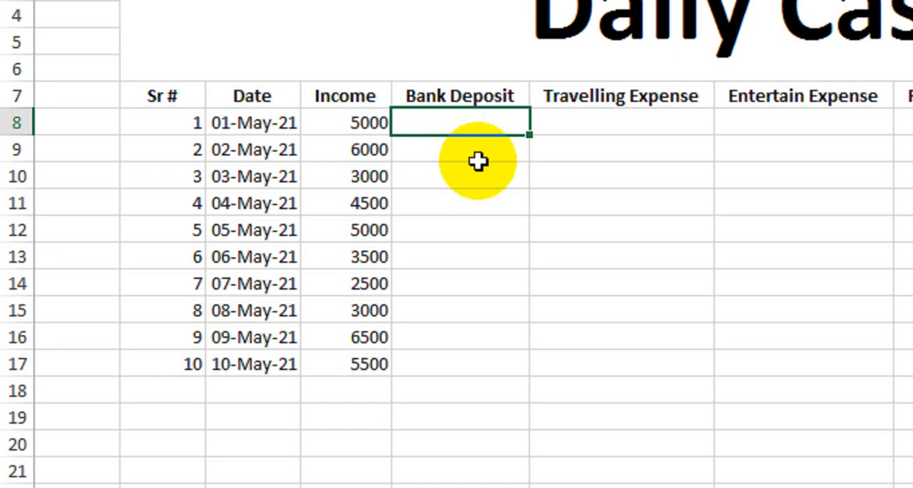
type("=")
left_click(355, 123)
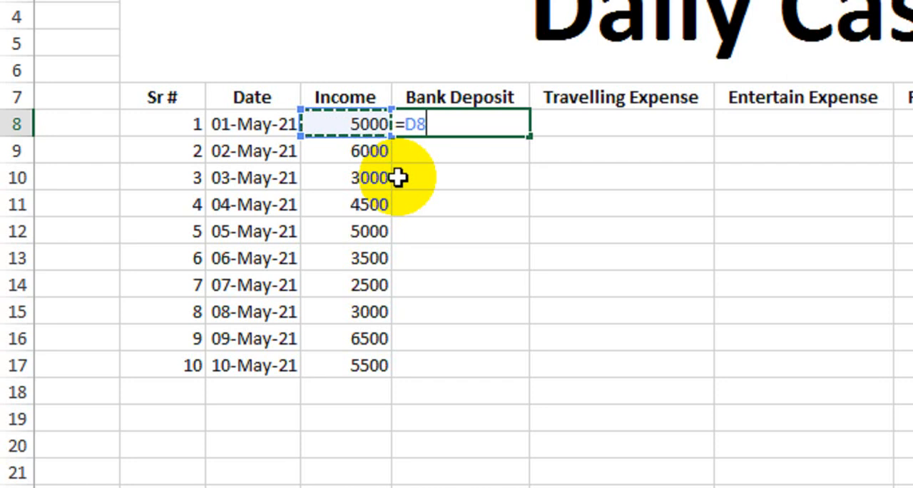
type("+1000")
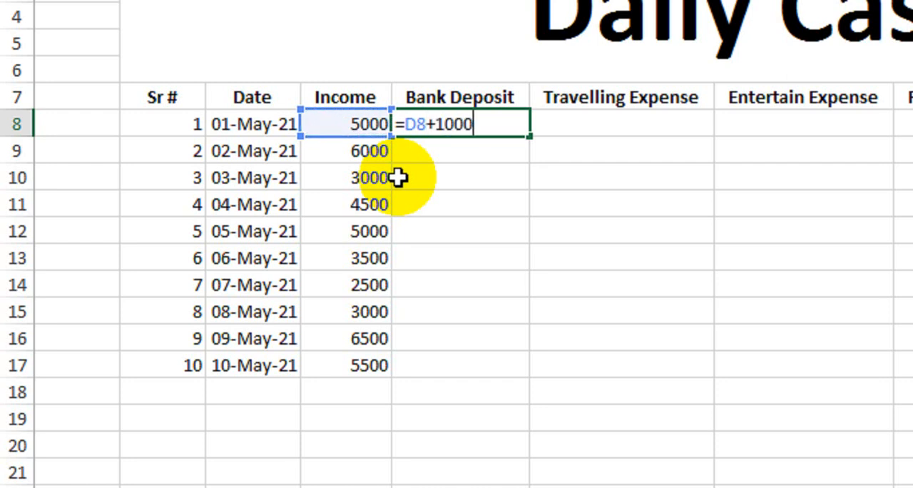
key("Return")
left_click(469, 124)
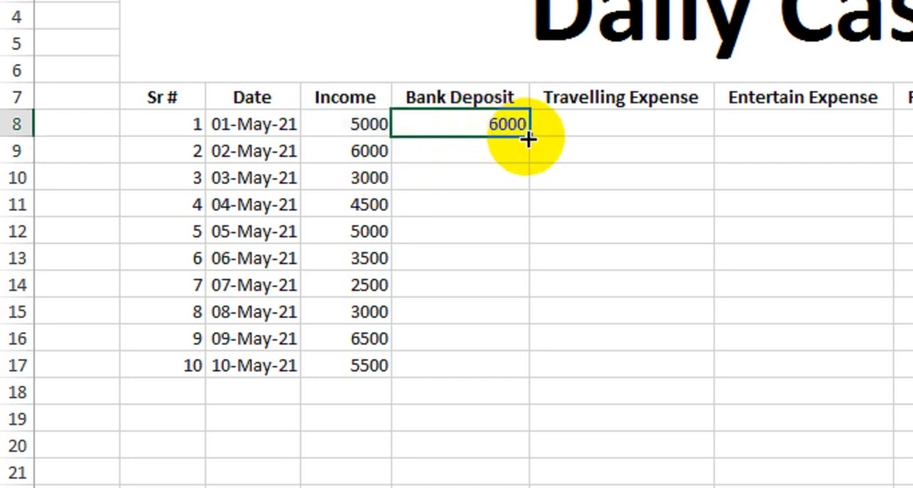
left_click_drag(528, 137, 516, 370)
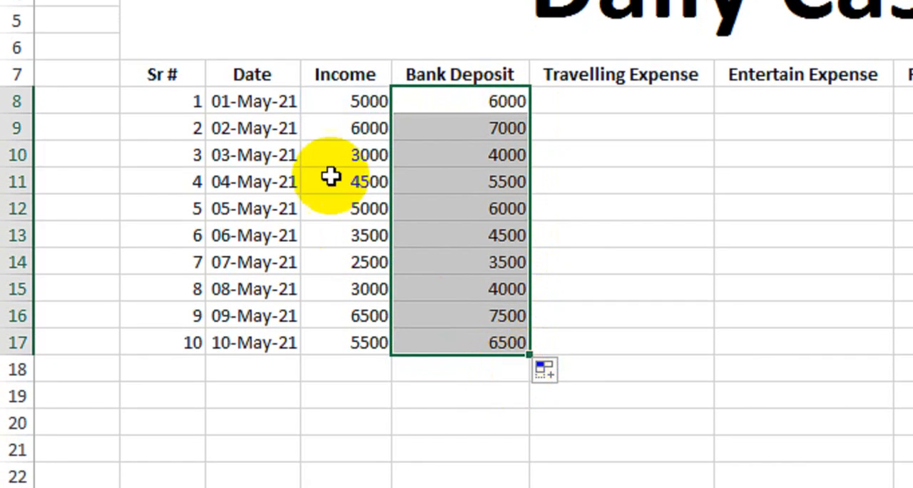
left_click(469, 119)
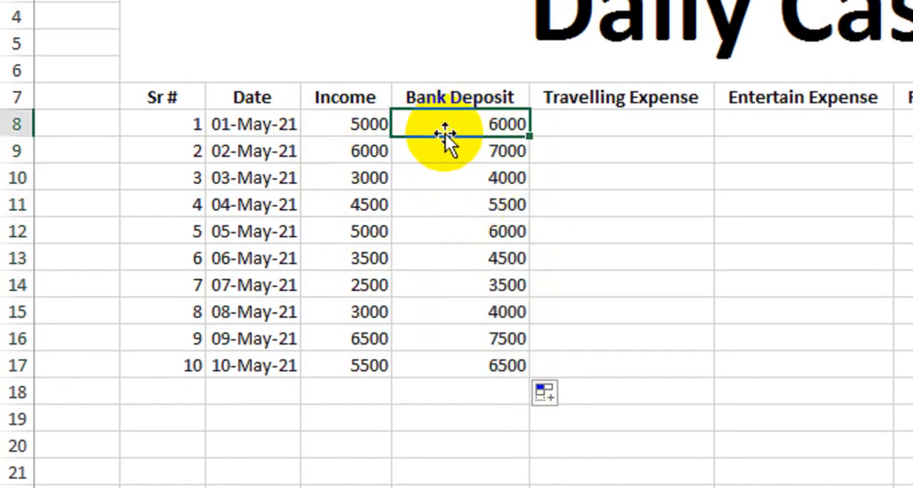
left_click(428, 146)
left_click(450, 179)
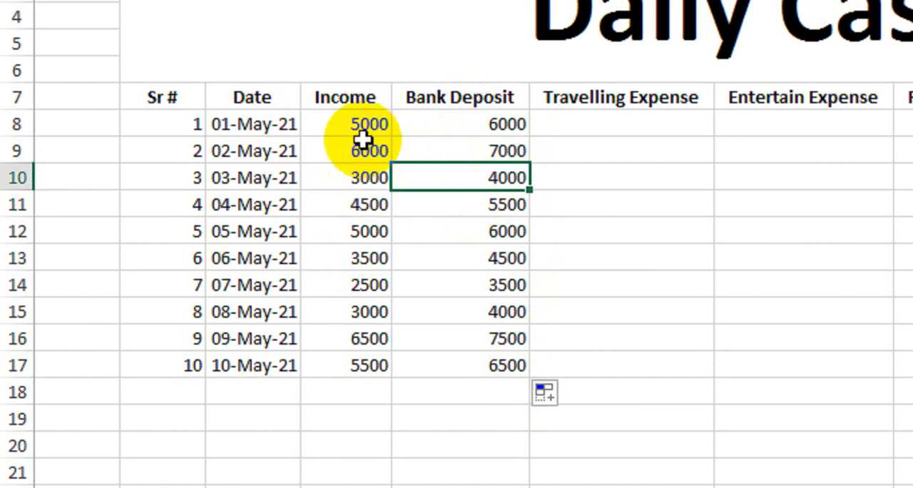
Step: Format the Income and Bank Deposit amounts in D8:E17 as Accounting with thousands separators, two decimals and no currency symbol
left_click_drag(362, 132, 492, 367)
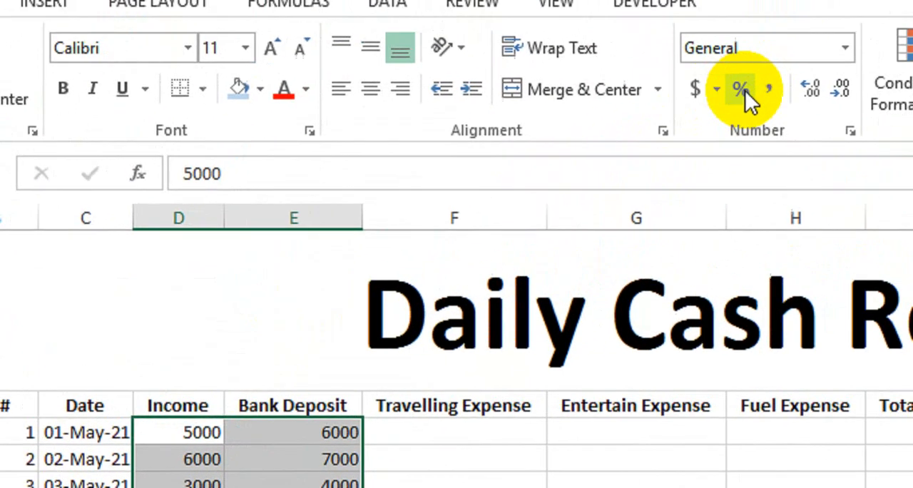
left_click(865, 1)
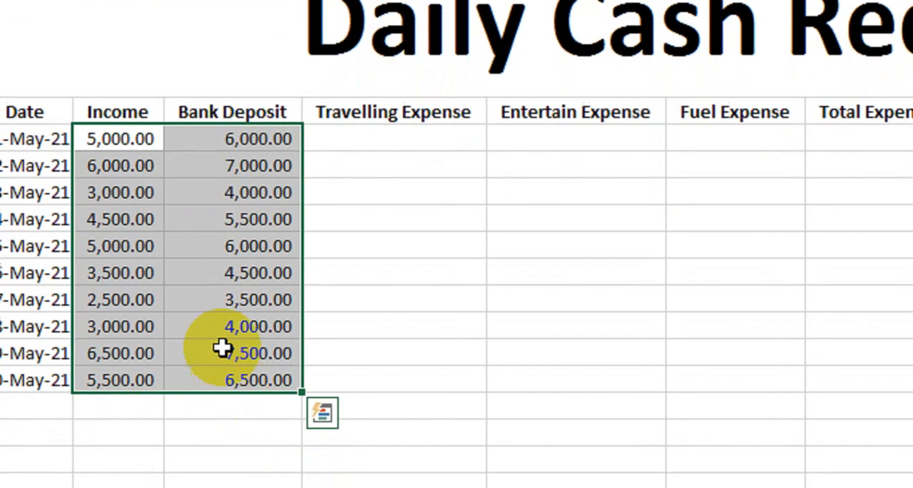
left_click(215, 385)
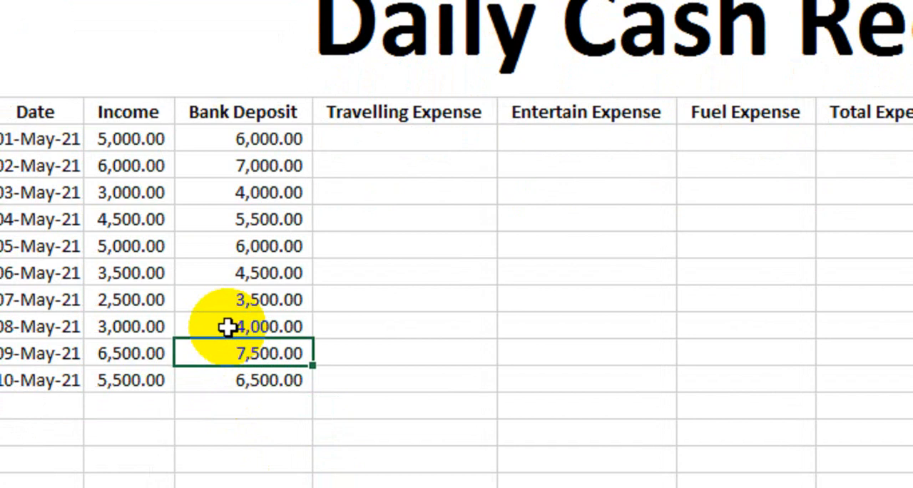
Step: Enter 500 as the Travelling Expense for 1 May and copy it to all dates through 10 May
left_click(392, 140)
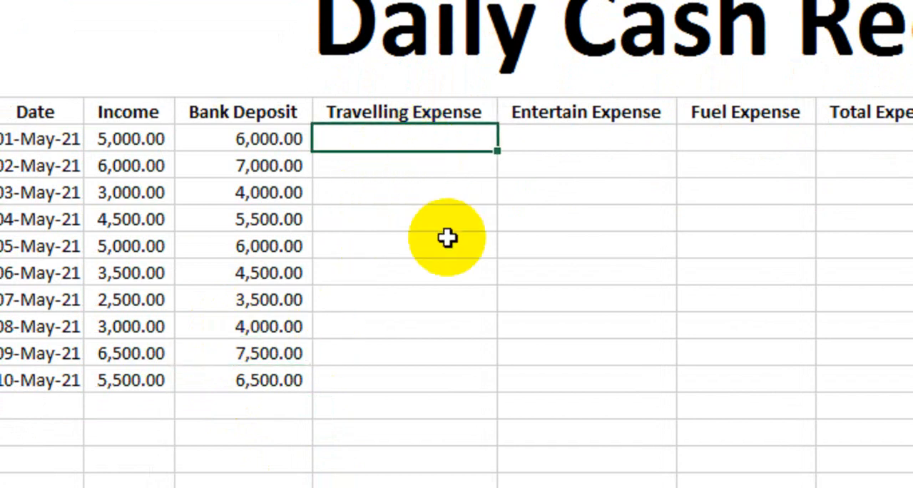
type("500")
key("Return")
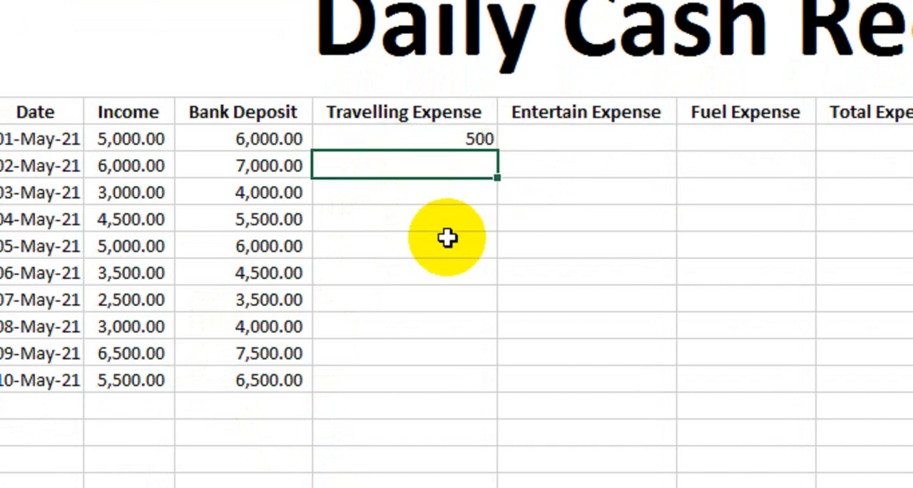
left_click_drag(475, 136, 426, 122)
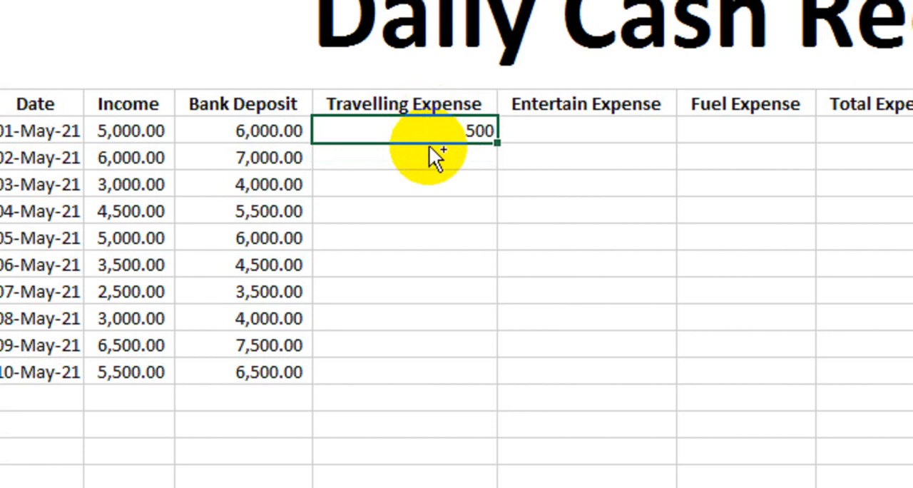
key("ctrl+c")
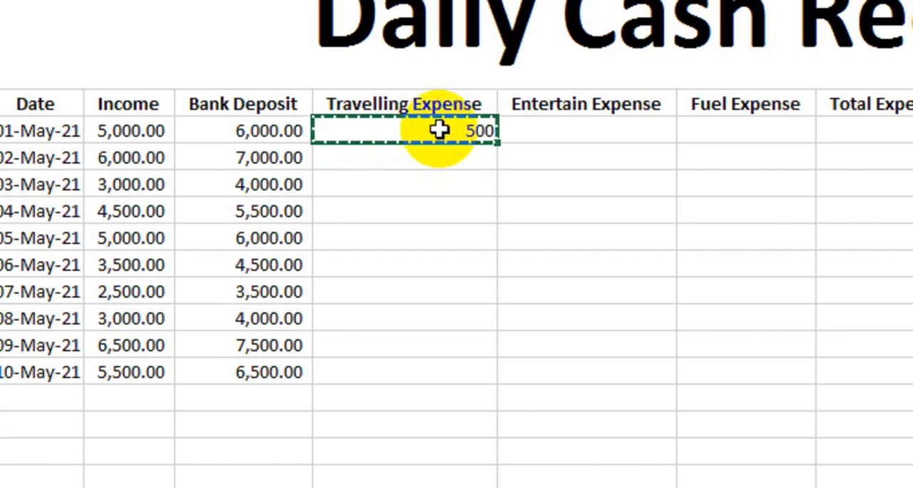
left_click_drag(440, 129, 442, 361)
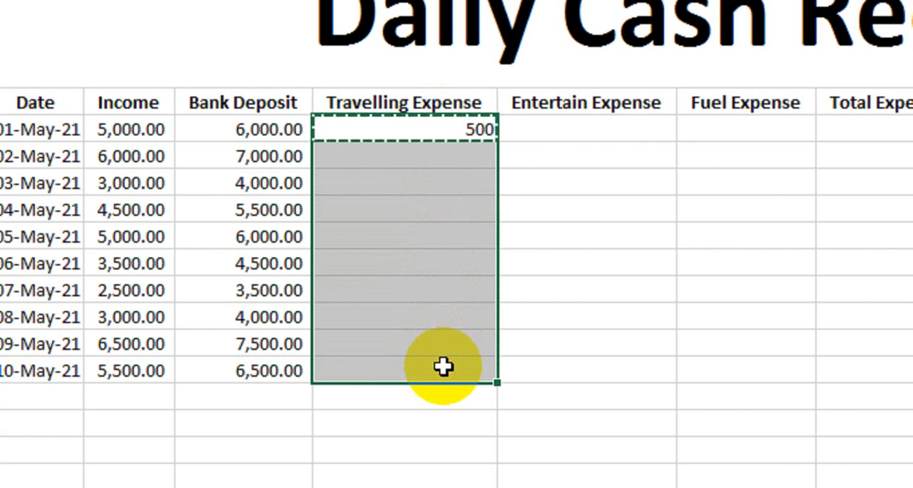
key("ctrl+v")
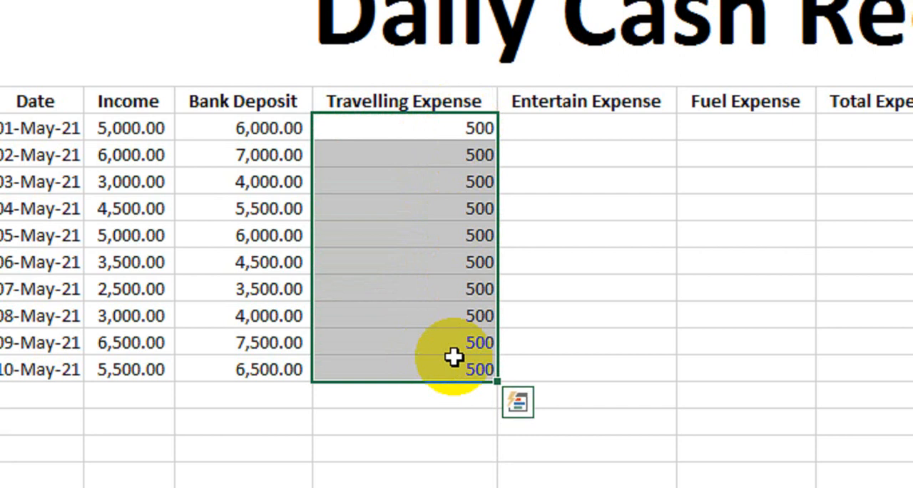
Step: Enter 1500 as the Entertain Expense for 1 May and copy it to all dates through 10 May
left_click(550, 126)
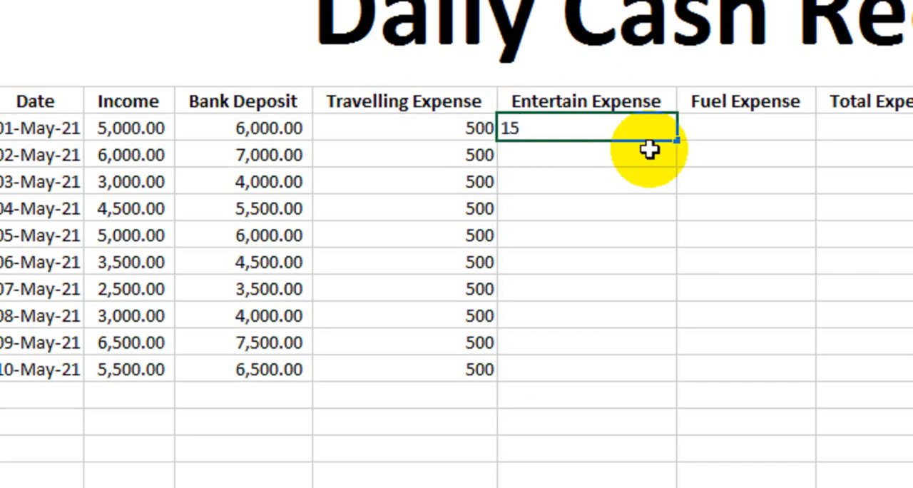
key("Return")
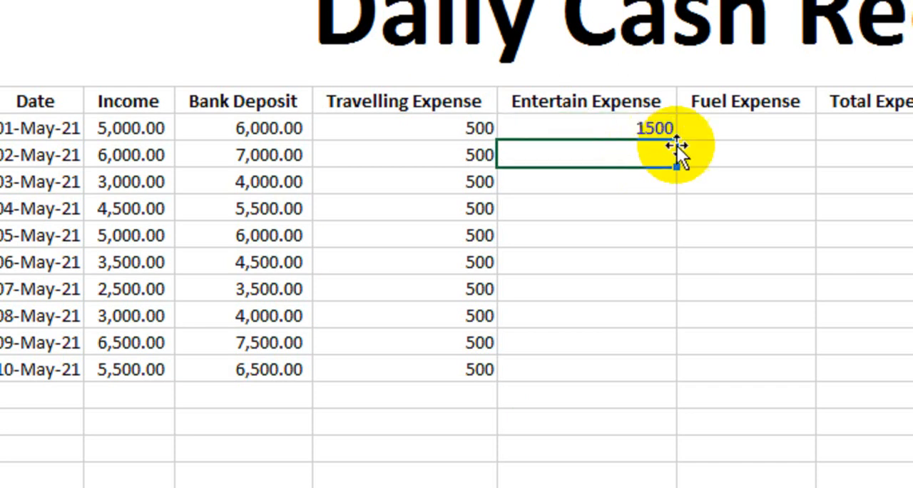
left_click(658, 127)
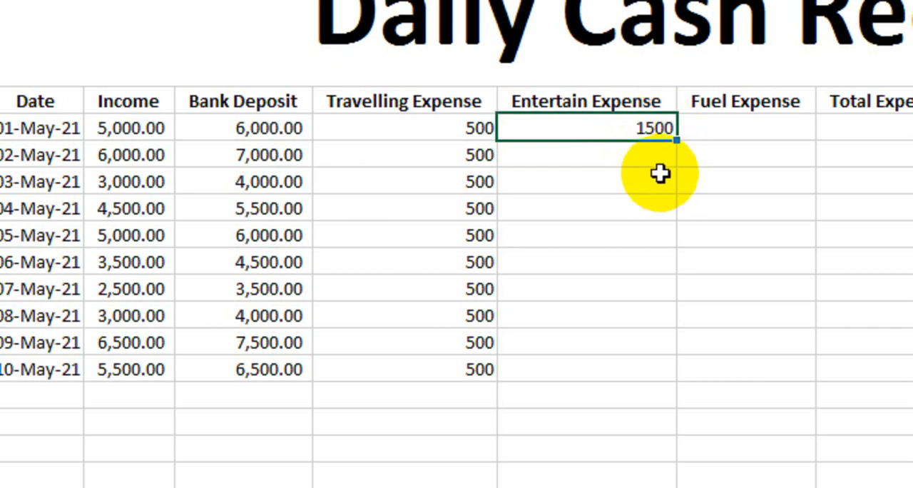
key("ctrl+c")
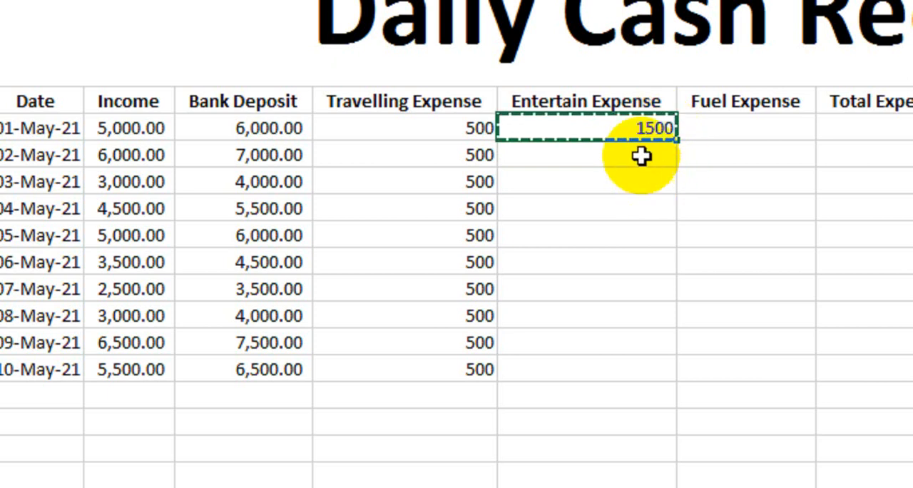
left_click_drag(625, 127, 631, 366)
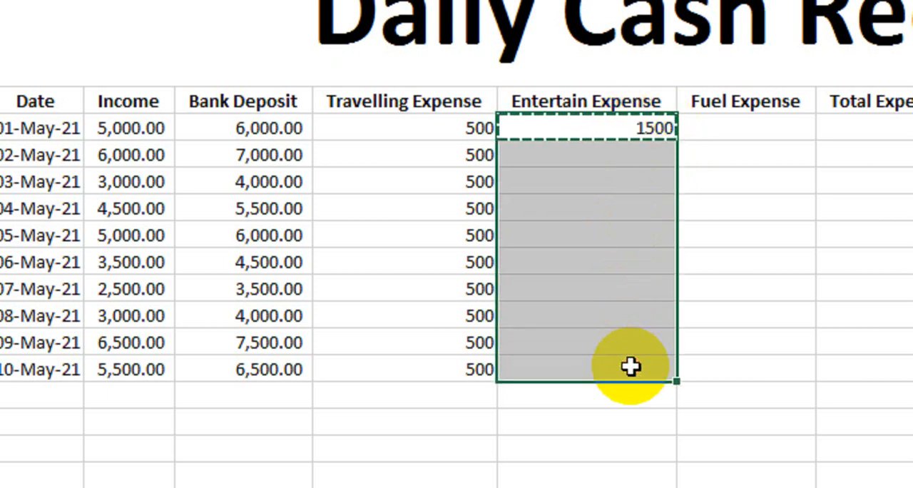
key("ctrl+v")
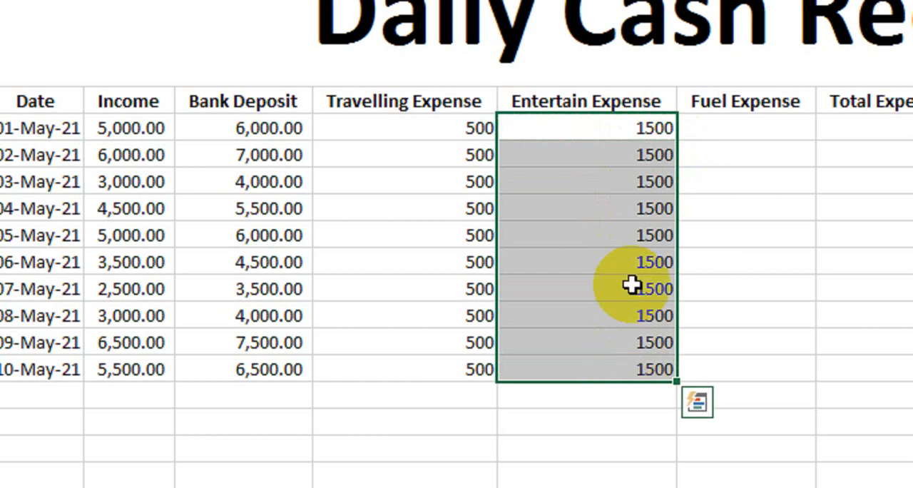
Step: Enter 1000 as the Fuel Expense for 1 May and copy it to all dates through 10 May
left_click(768, 133)
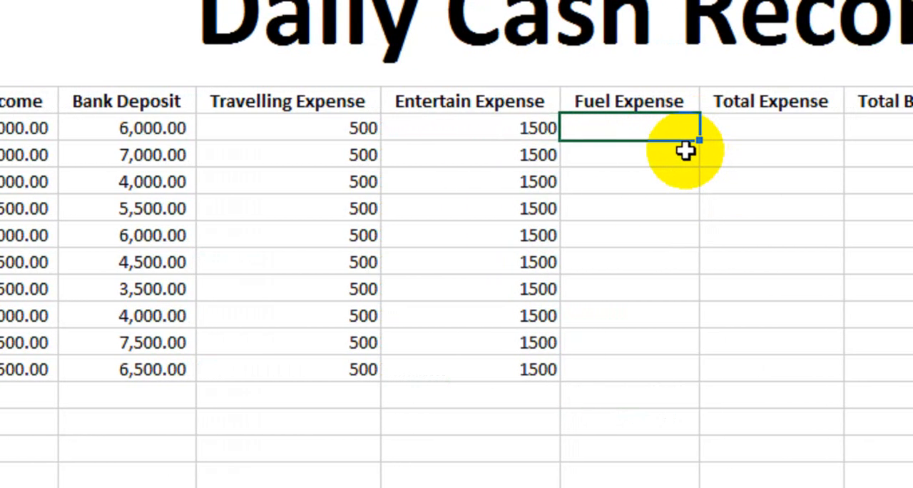
type("1000")
key("Return")
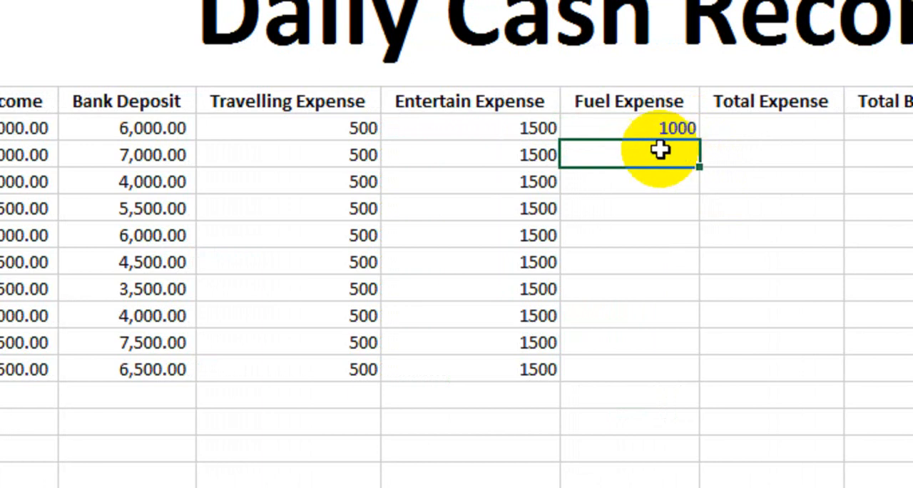
left_click(652, 127)
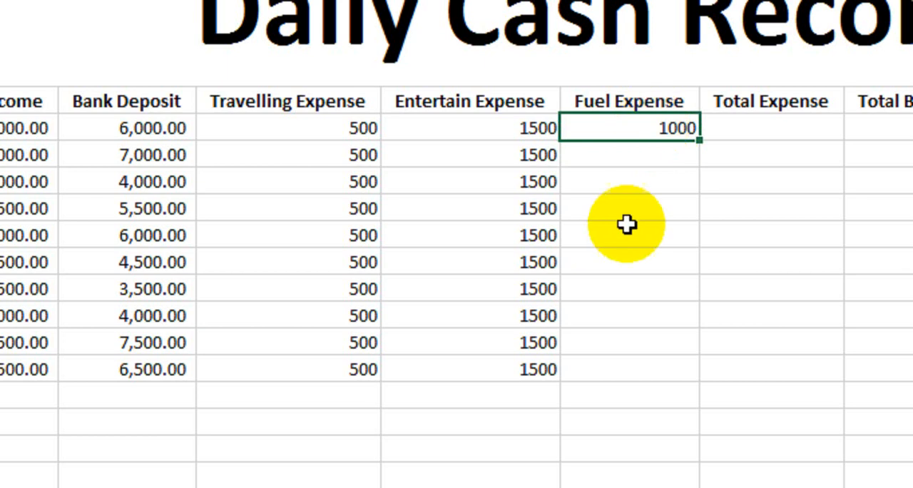
key("ctrl+c")
left_click_drag(655, 122, 632, 368)
key("ctrl+v")
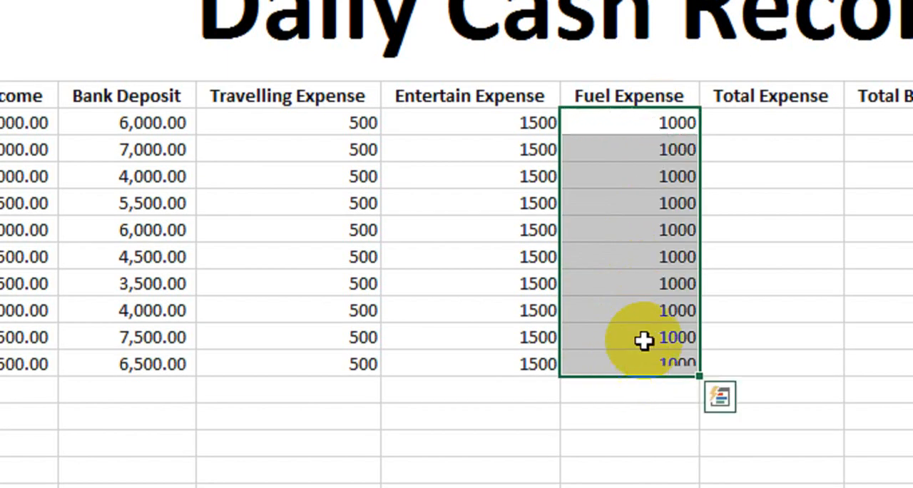
Step: Apply the comma number style to the Travelling, Entertain and Fuel Expense amounts in F8:H17
left_click_drag(248, 122, 540, 369)
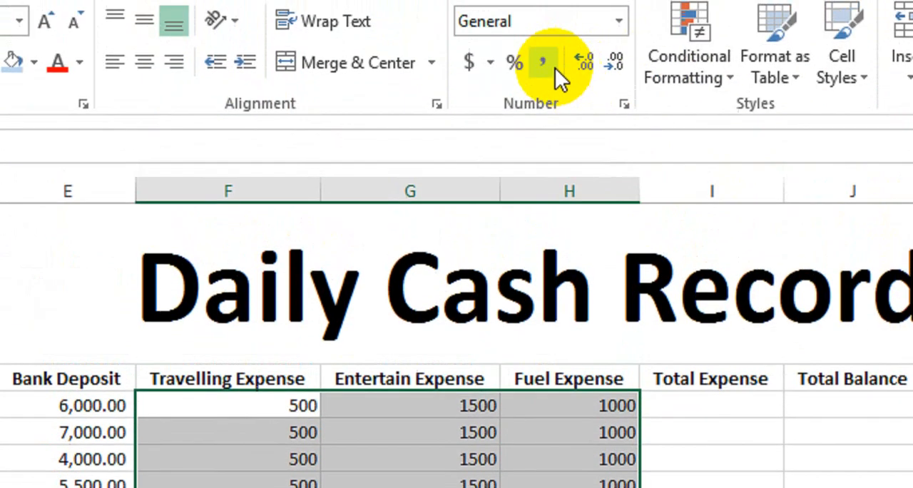
left_click(549, 65)
left_click(411, 382)
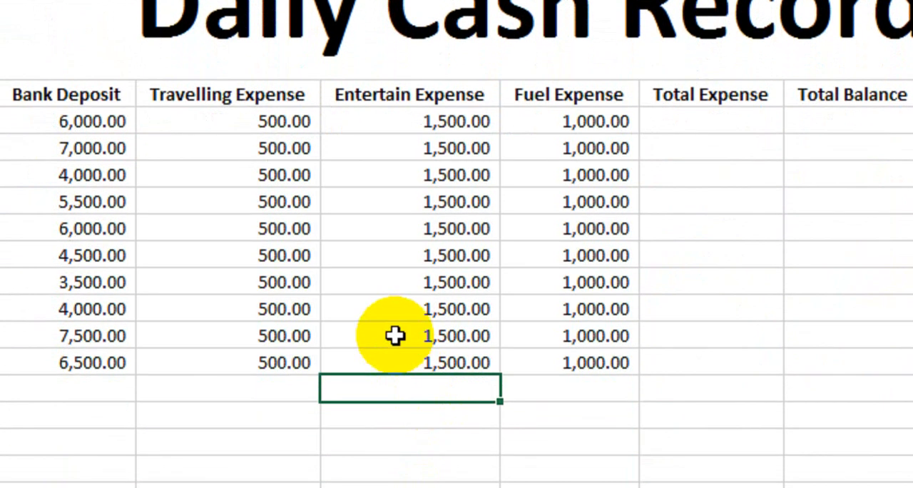
left_click(453, 123)
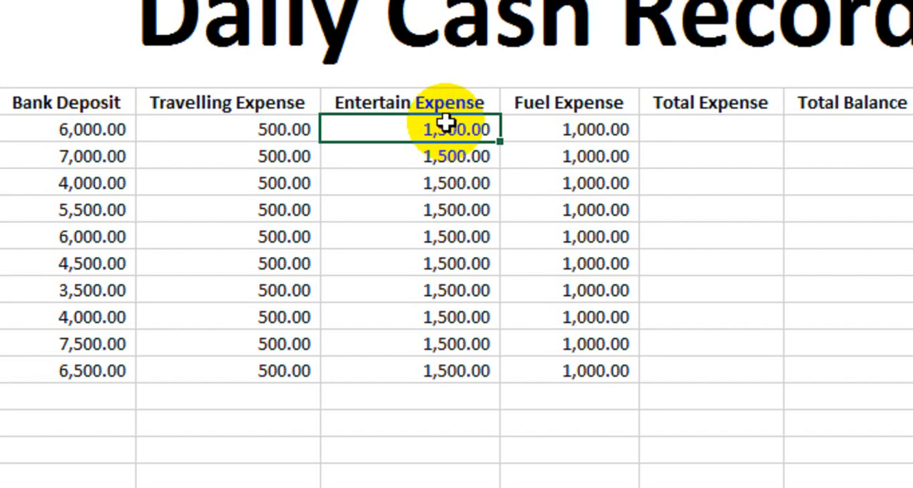
left_click(406, 153)
left_click(402, 180)
left_click(408, 214)
left_click(426, 180)
left_click(423, 239)
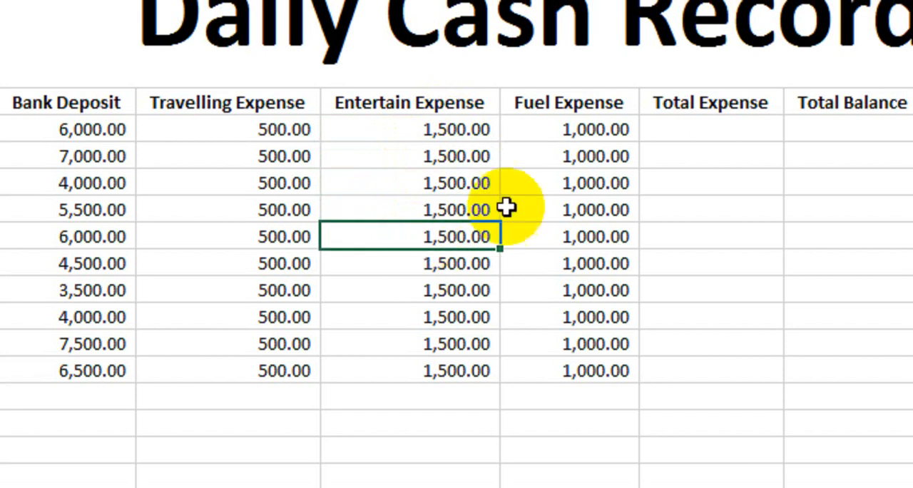
left_click(514, 186)
left_click(521, 253)
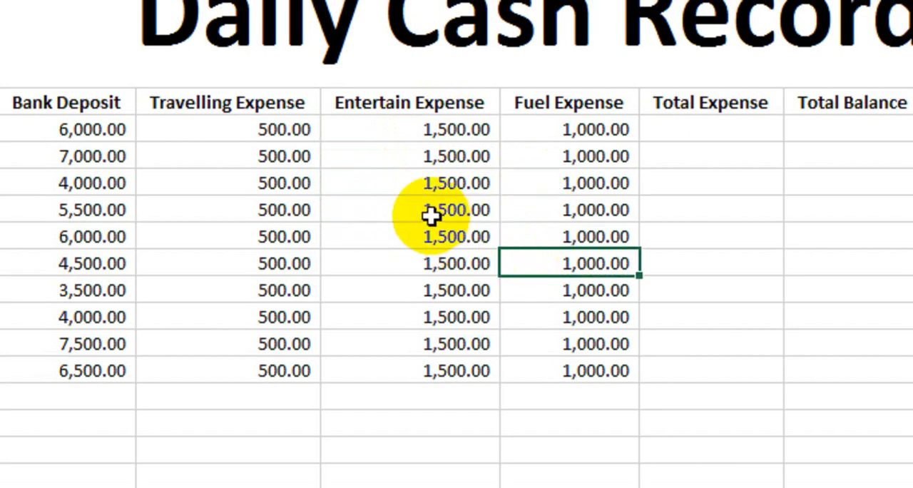
Step: Clear the Entertain Expense amounts for 3, 4 and 7 May
left_click(450, 181)
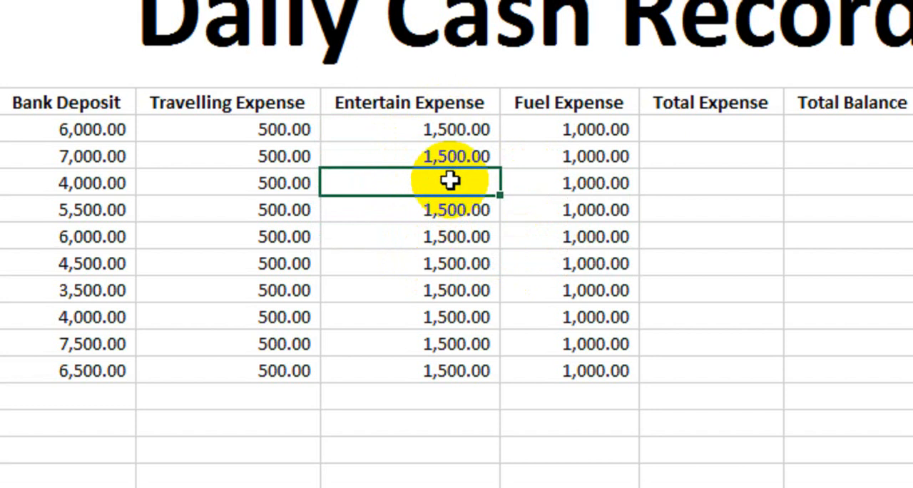
left_click(451, 209)
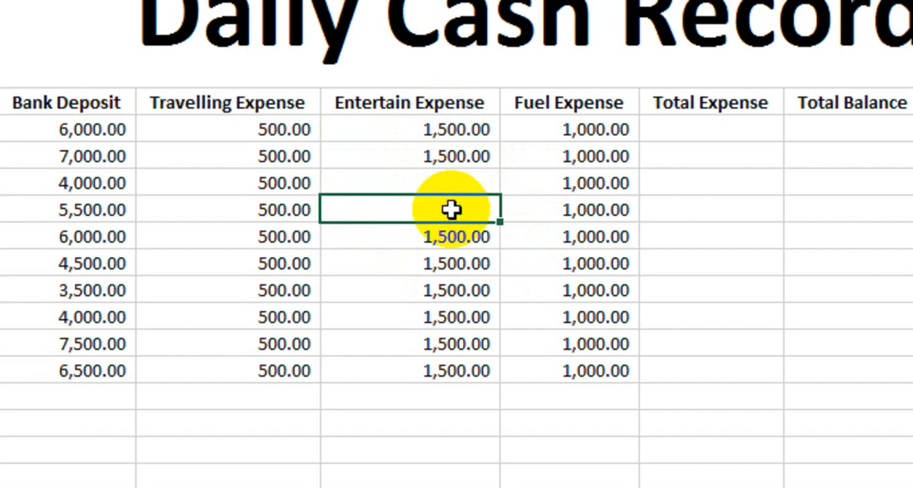
left_click(455, 290)
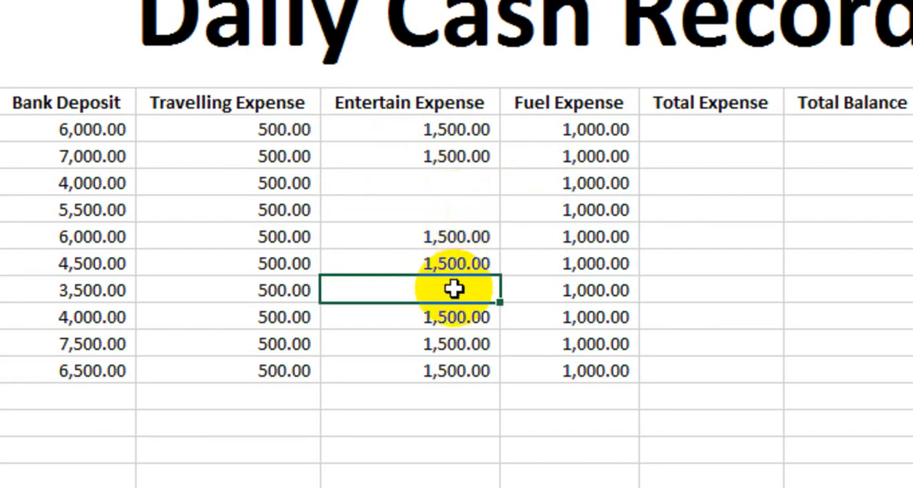
Step: Clear the Fuel Expense amounts for 4, 7 and 9 May
left_click(608, 218)
key("Delete")
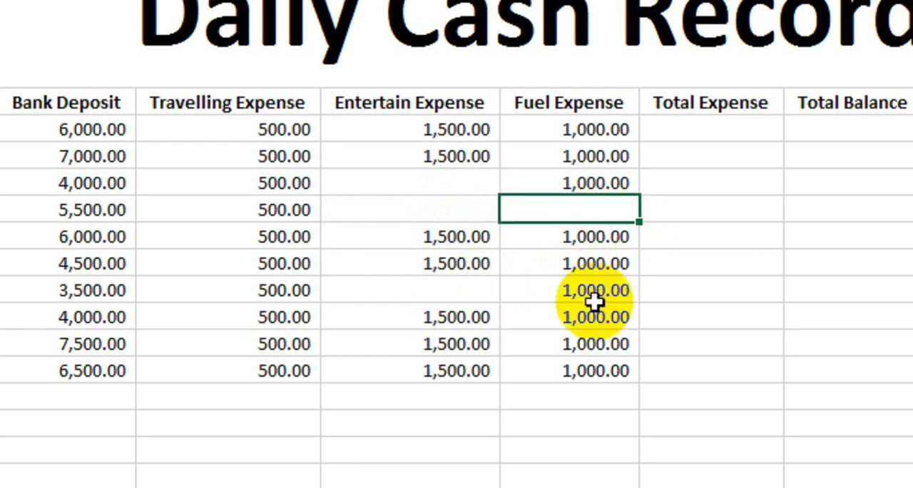
left_click(592, 289)
key("Delete")
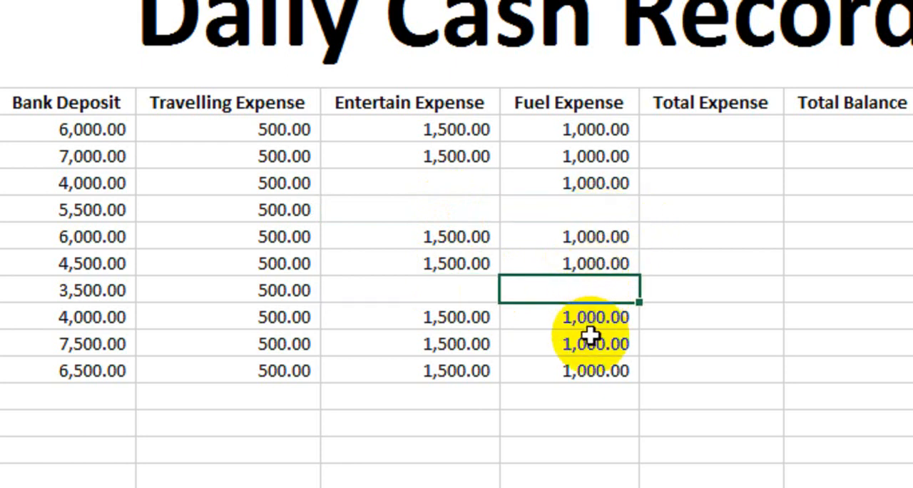
left_click(591, 344)
key("Delete")
left_click(589, 419)
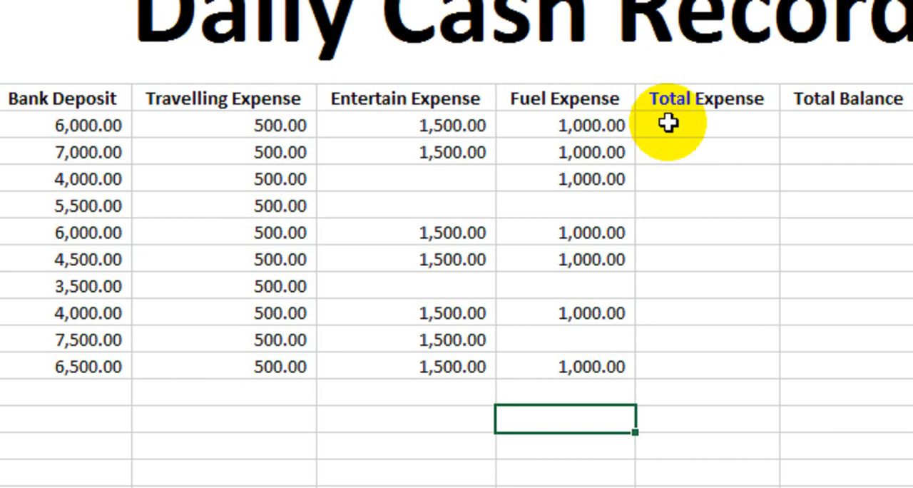
Step: Calculate Total Expense with the formula =SUM(F8:H8) in I8 and fill it down to row 17
left_click(669, 123)
type("=sum")
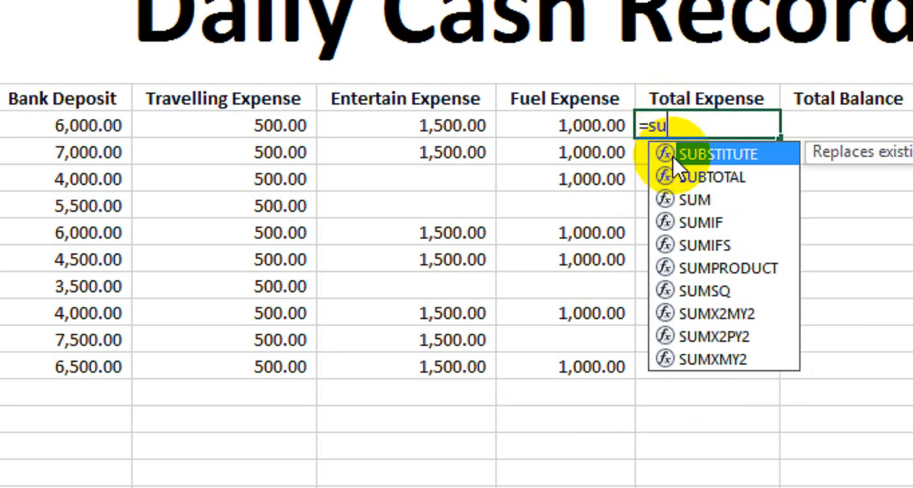
key("Tab")
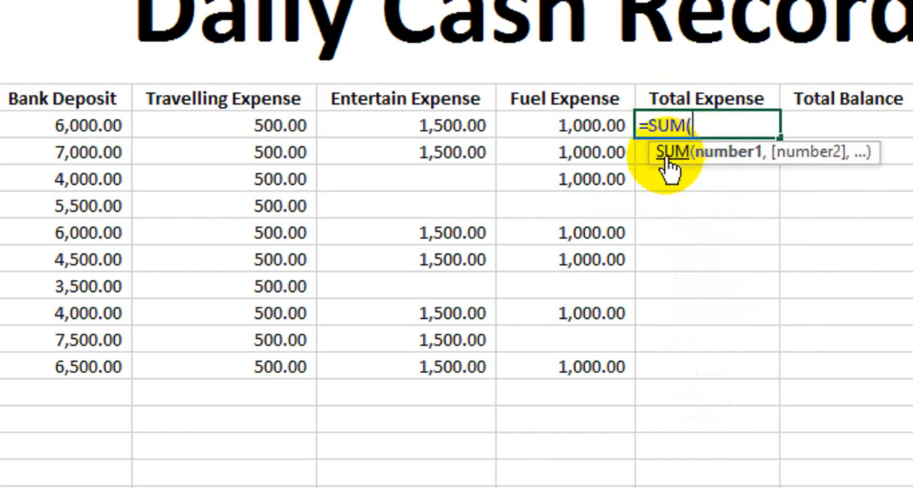
left_click_drag(224, 126, 589, 125)
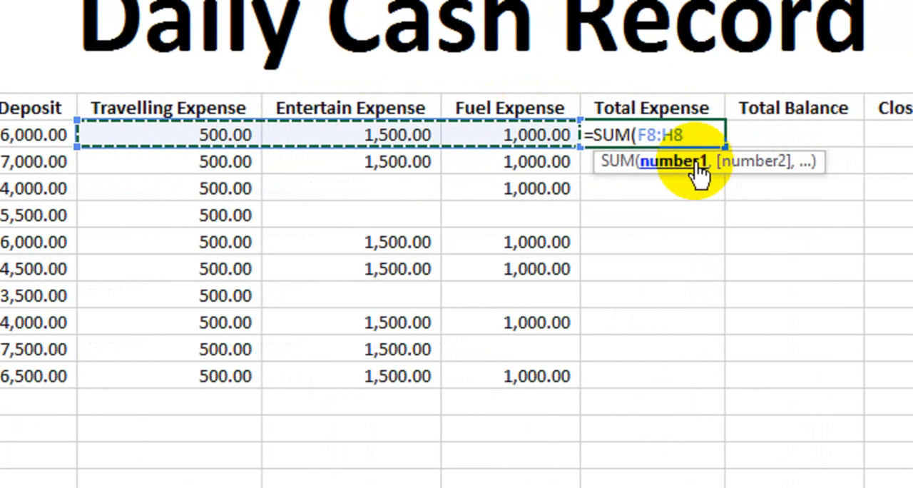
type(")")
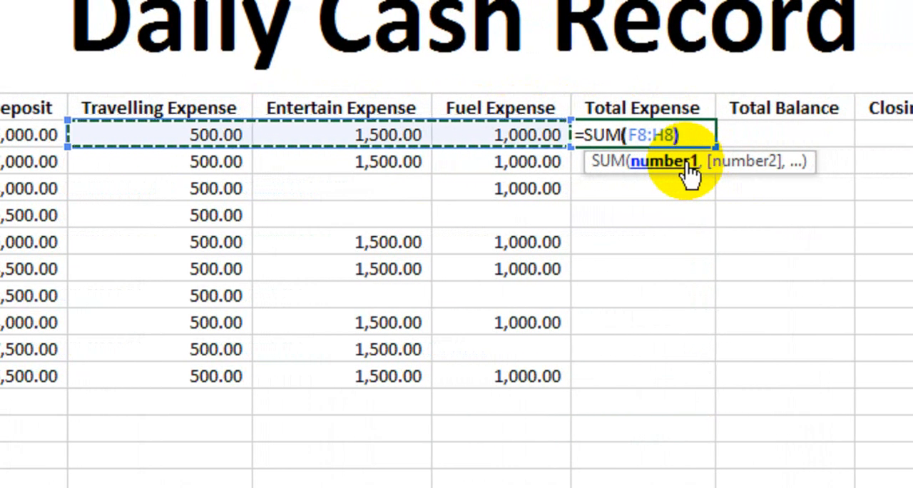
key("Return")
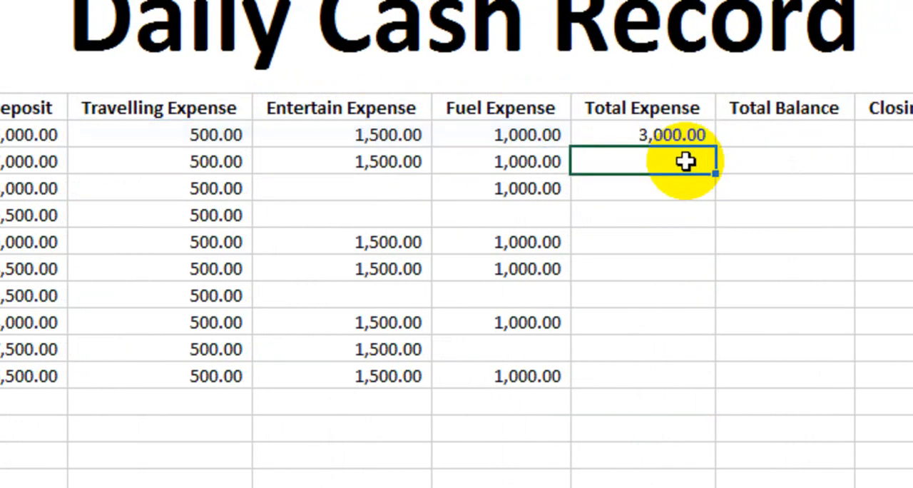
left_click(673, 135)
left_click_drag(696, 148, 652, 385)
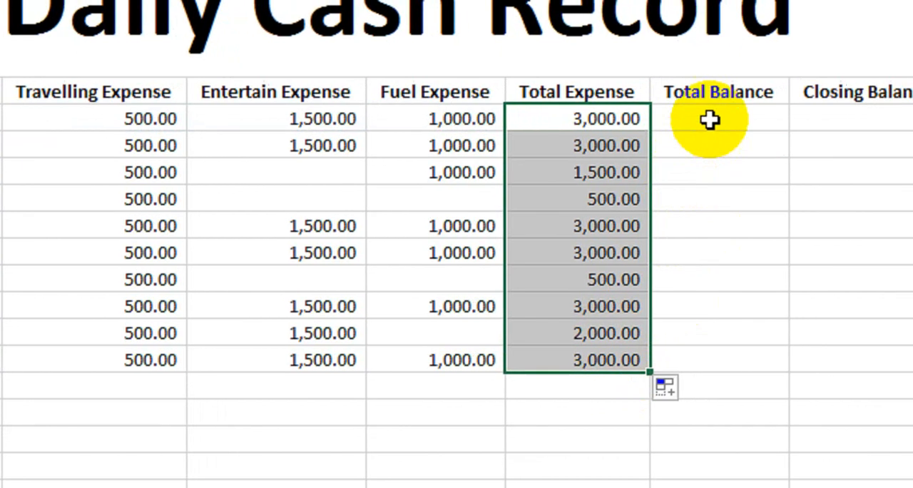
Step: Increase the height of heading row 7 to about double
left_click(753, 124)
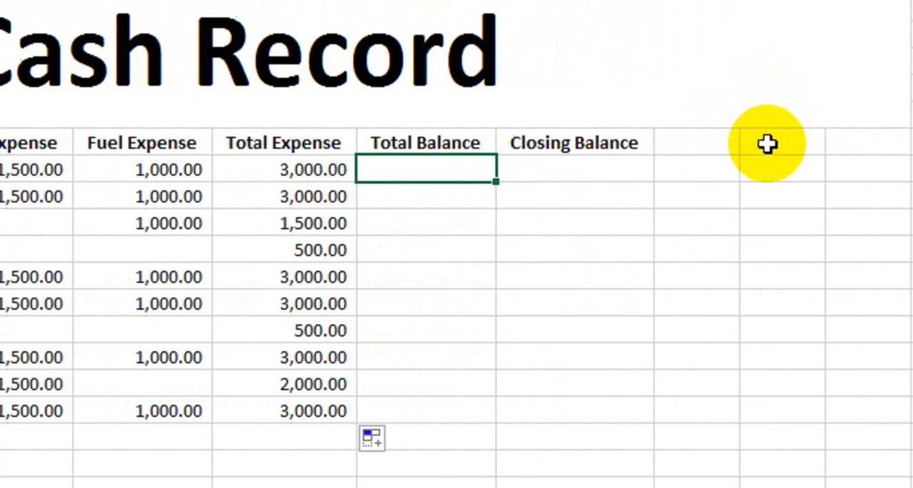
left_click_drag(767, 144, 827, 140)
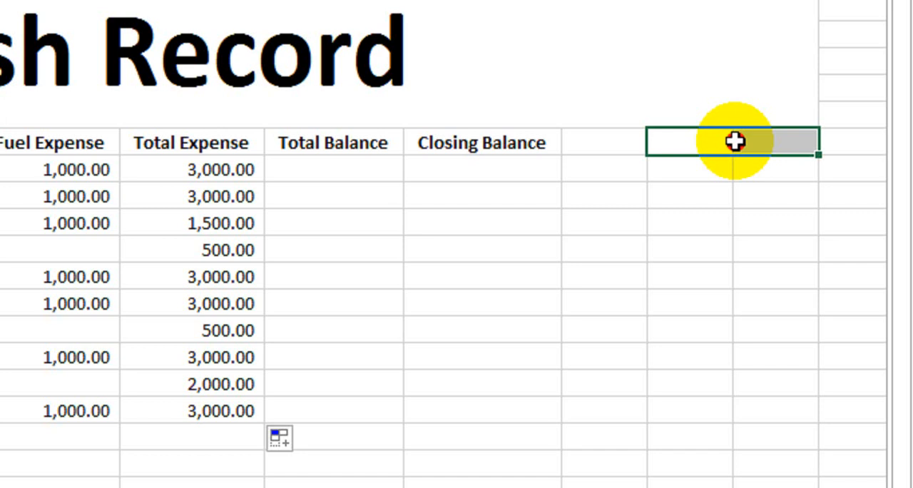
left_click_drag(735, 142, 709, 141)
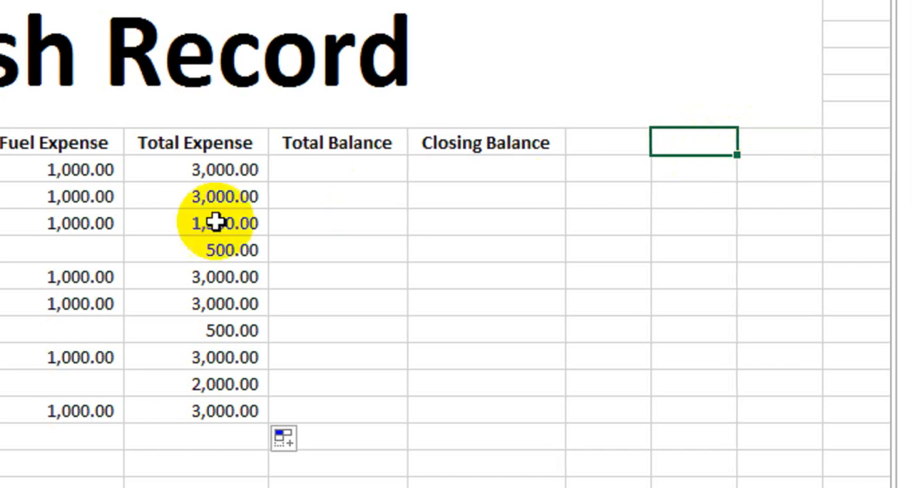
left_click_drag(27, 154, 20, 185)
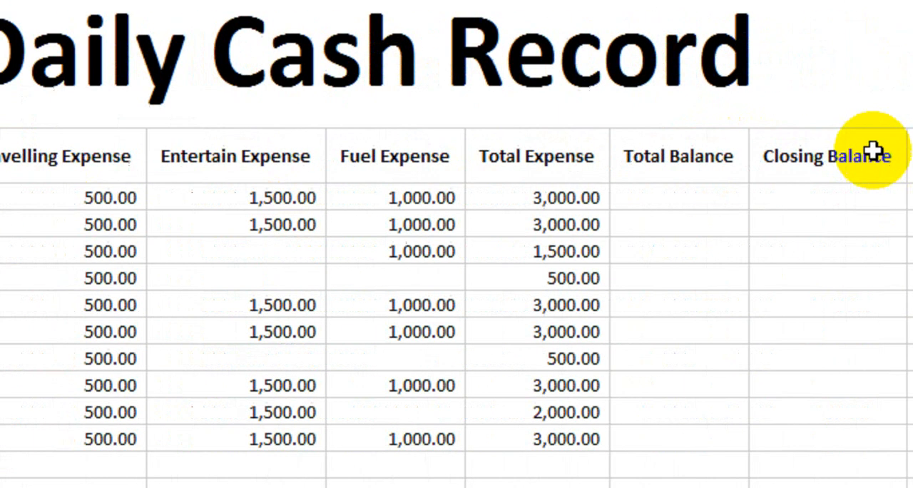
Step: Enter the heading Opening Balance in M7, formatted bold, centred and with wrapped text
left_click(804, 154)
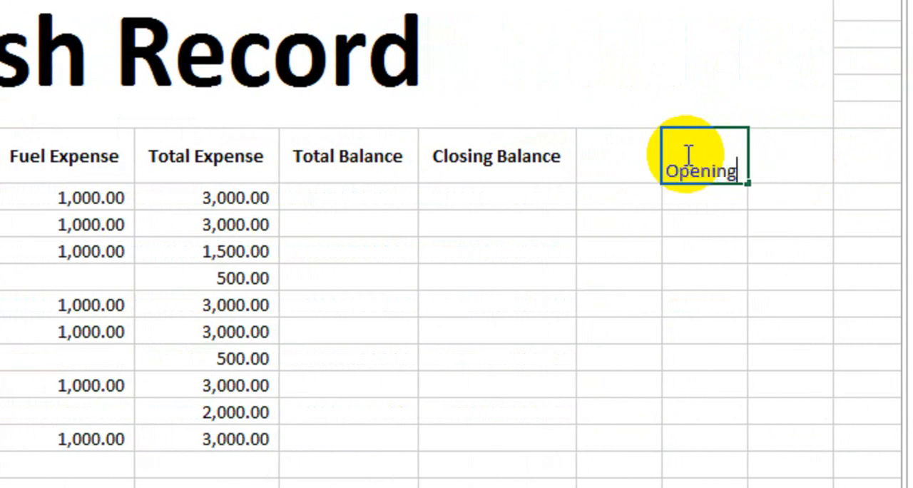
type("Opening Balanc")
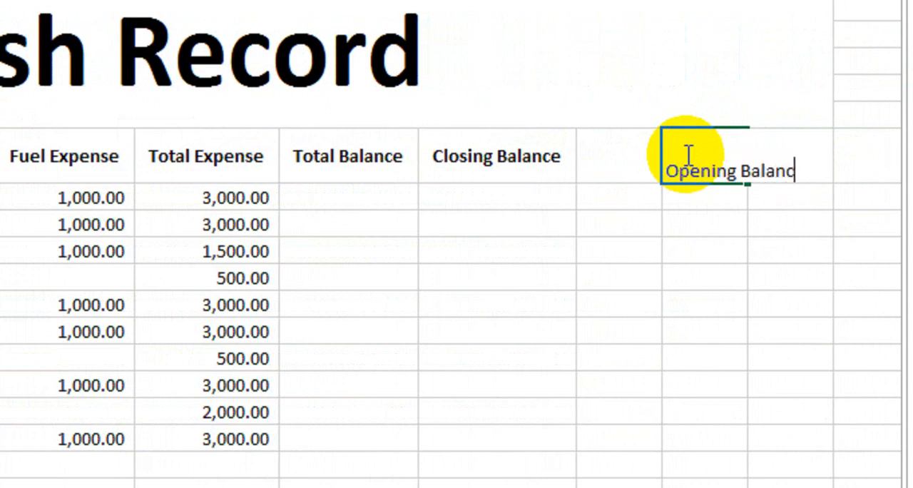
type("e")
key("Return")
key("Up")
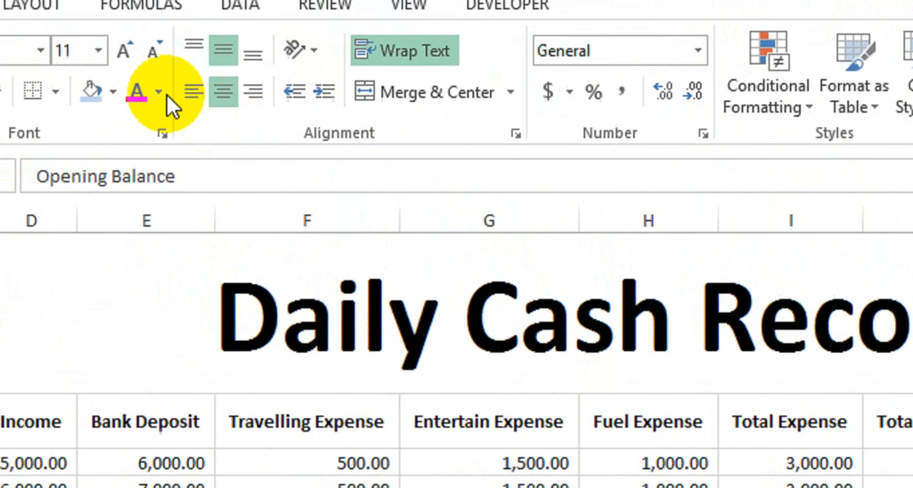
Step: Give the Opening Balance cells M7:N7 a dark blue-grey fill and white font colour
left_click(112, 91)
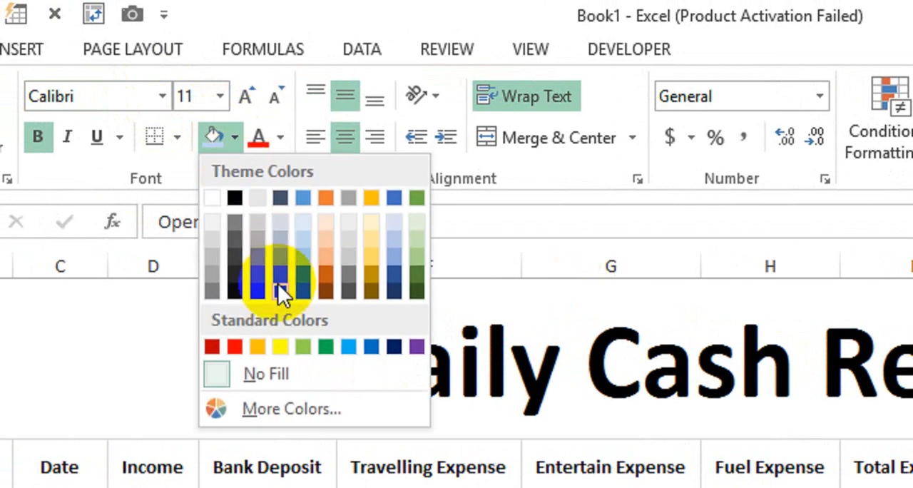
left_click(279, 289)
left_click(280, 137)
left_click(260, 229)
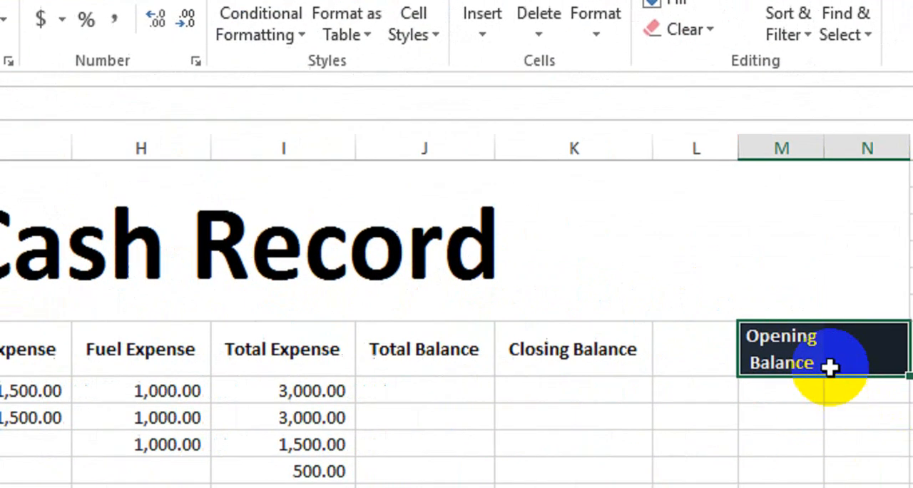
Step: Enter the opening balance 50000 in N7, centred both ways and formatted in comma style
left_click(831, 366)
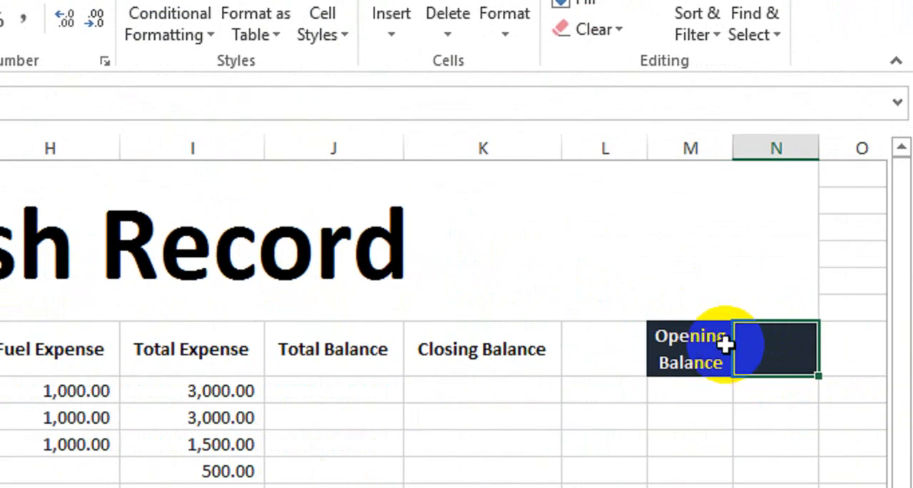
type("50000")
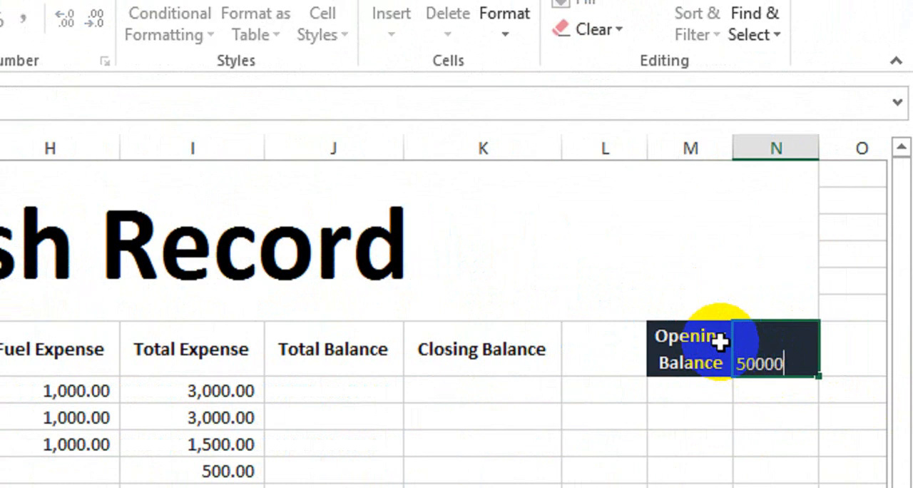
key("Return")
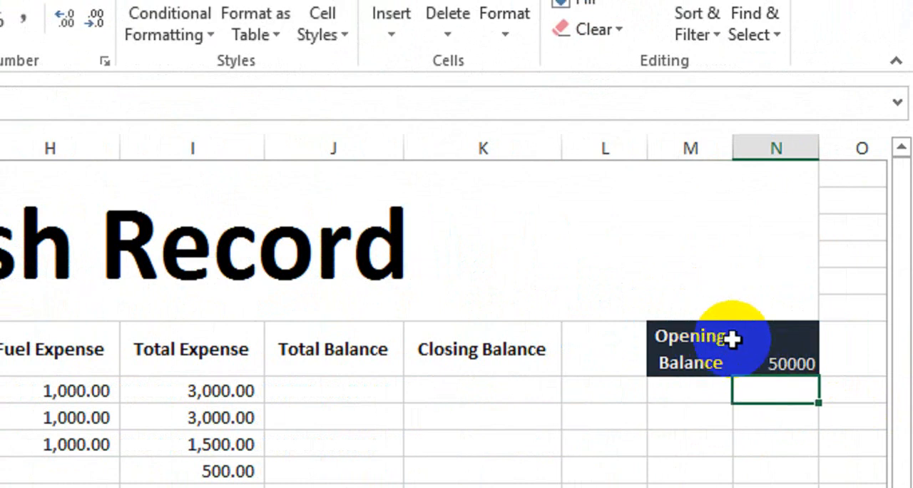
left_click(733, 339)
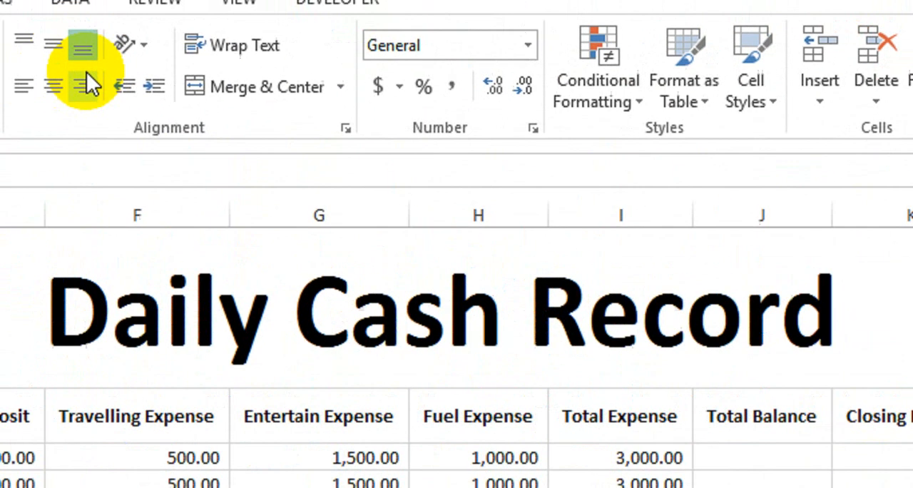
left_click(53, 44)
left_click(53, 85)
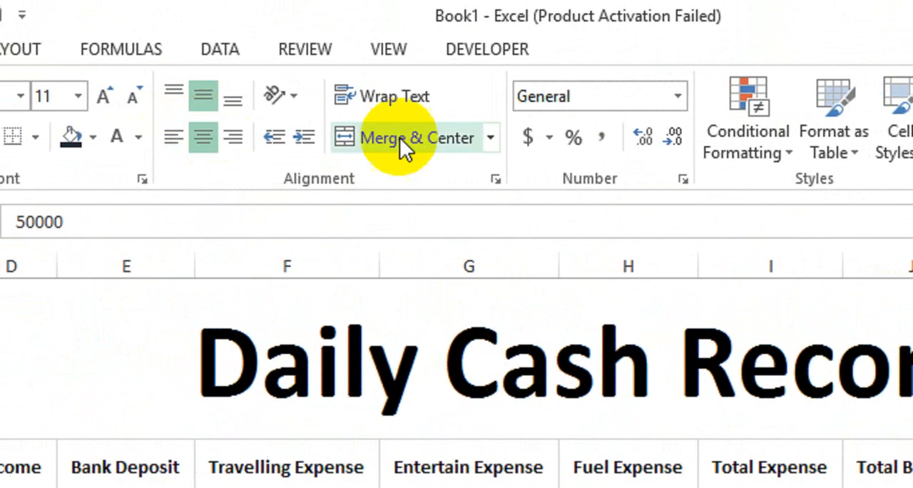
left_click(451, 86)
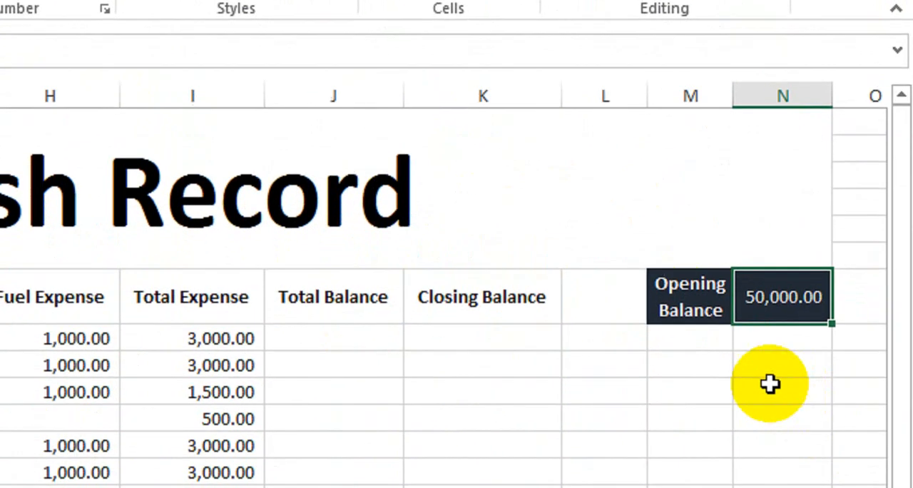
left_click(760, 366)
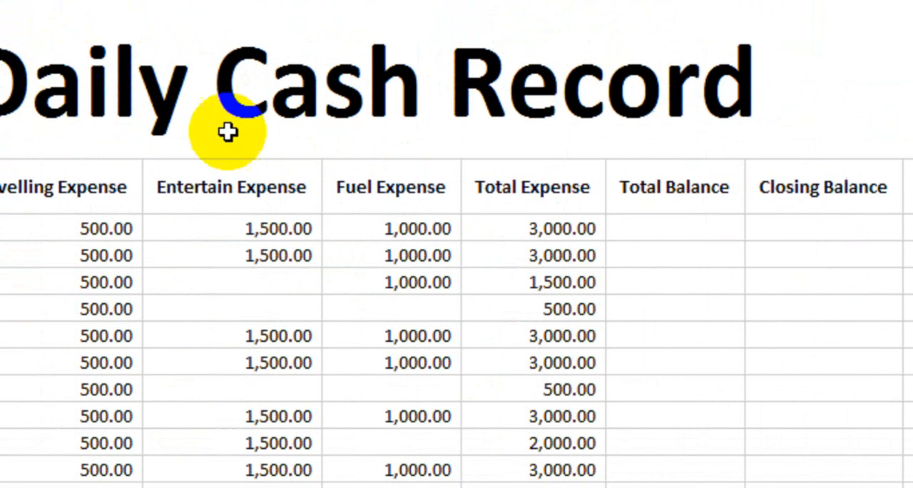
Step: Convert the range B7:K17 into a table with headers
left_click(666, 218)
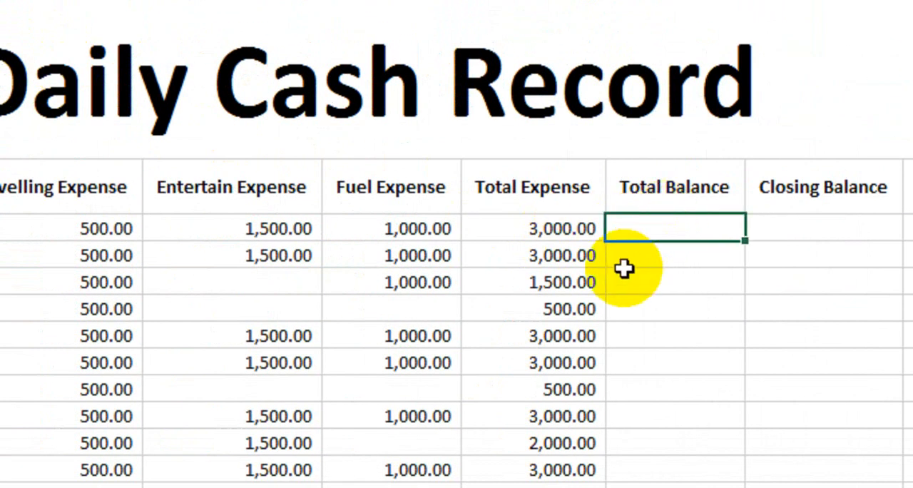
left_click_drag(184, 191, 869, 342)
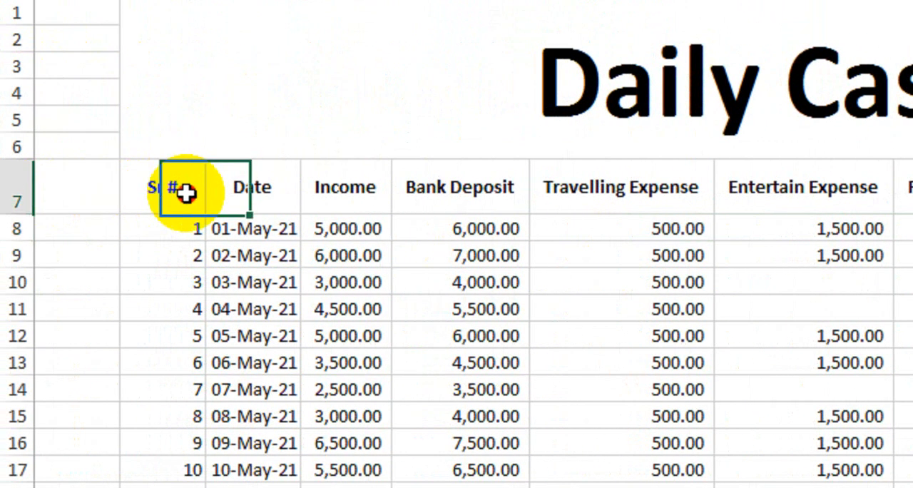
left_click_drag(791, 370, 834, 401)
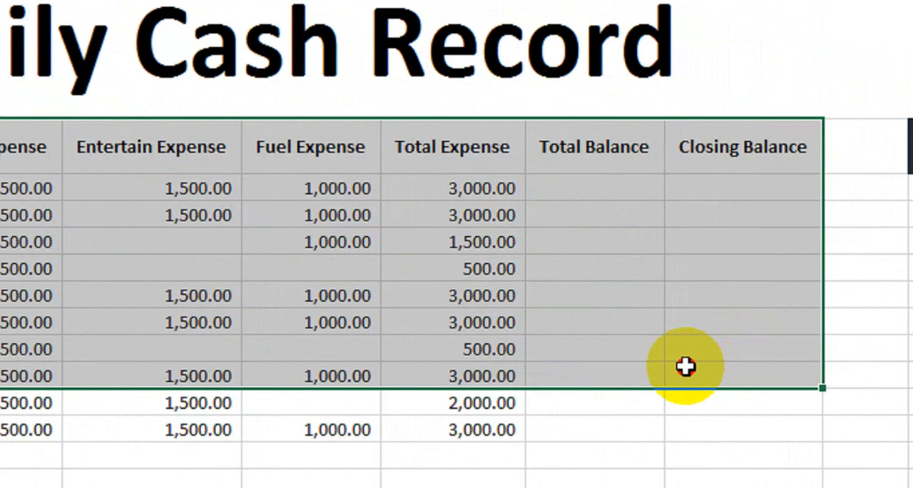
left_click_drag(685, 366, 689, 423)
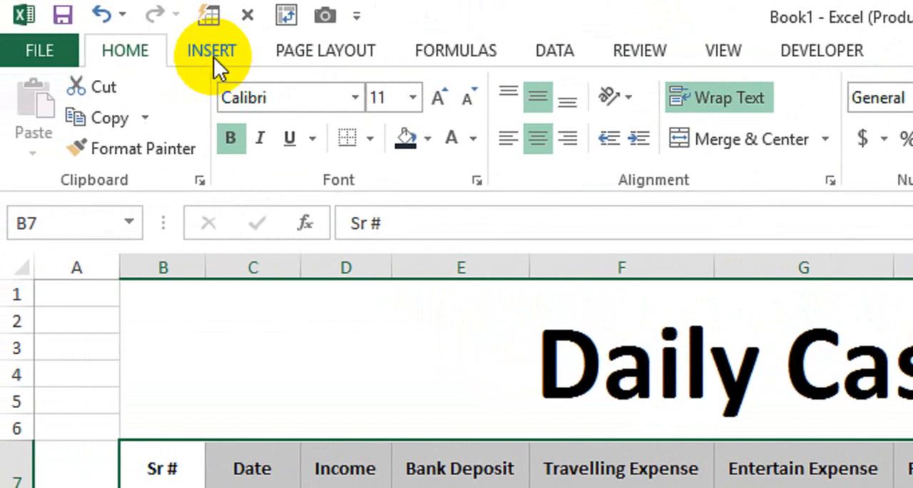
left_click(213, 58)
left_click(231, 132)
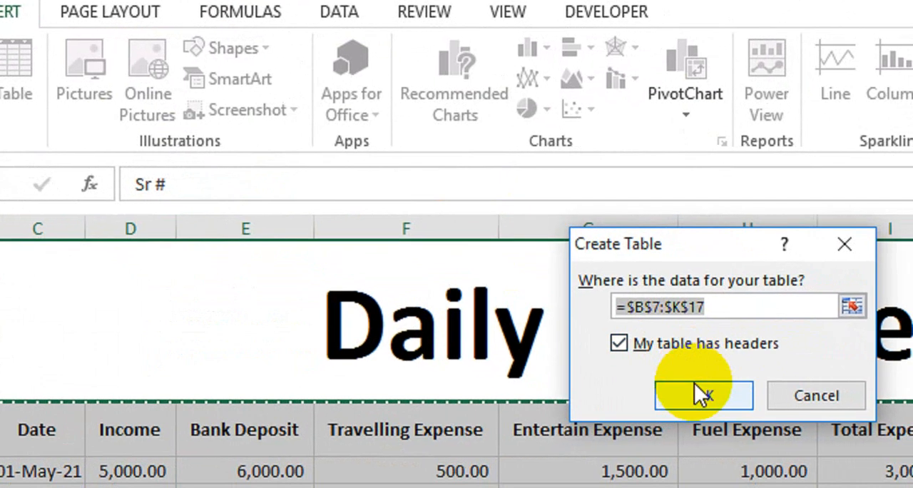
left_click(703, 394)
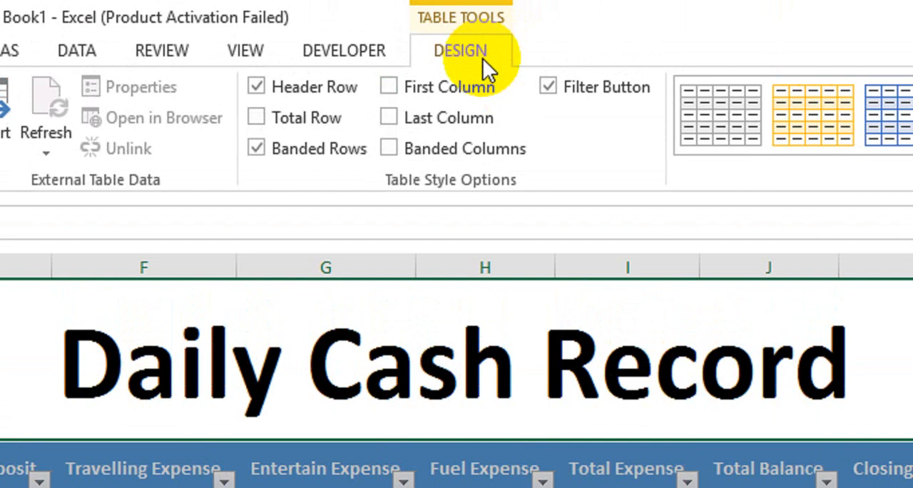
Step: Apply the light blue banded style from the Light group to the table and hide its filter buttons
left_click(906, 142)
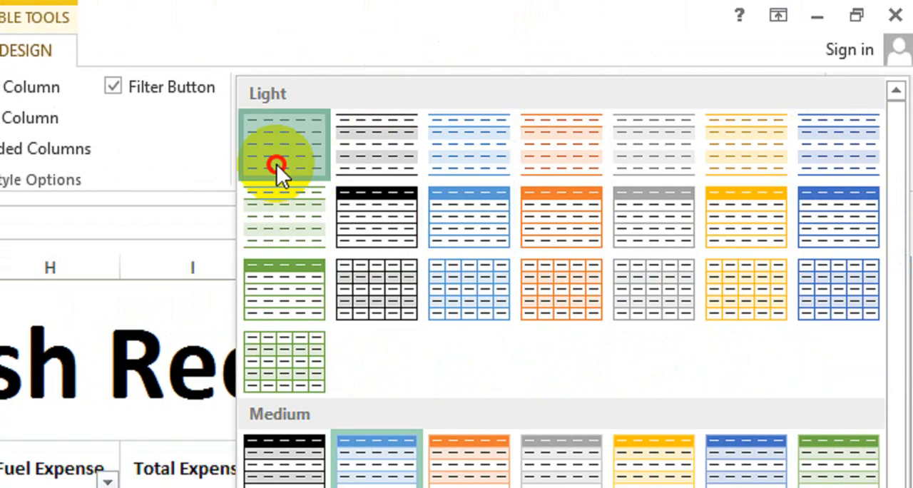
left_click(378, 164)
left_click(468, 136)
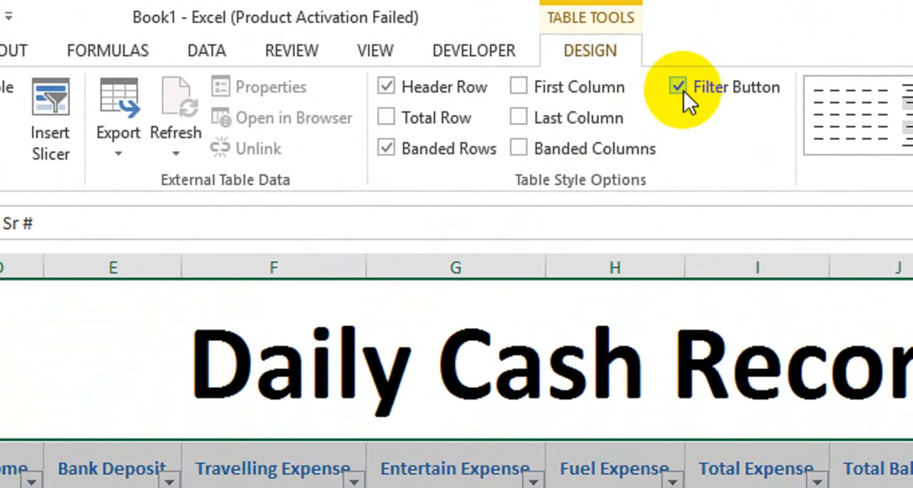
left_click(692, 57)
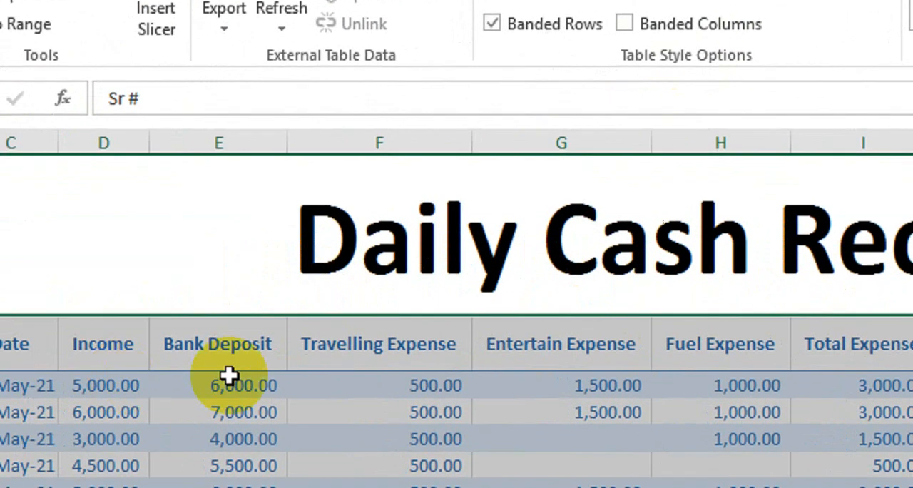
Step: Turn on banded rows for the table and add a total row
left_click(464, 403)
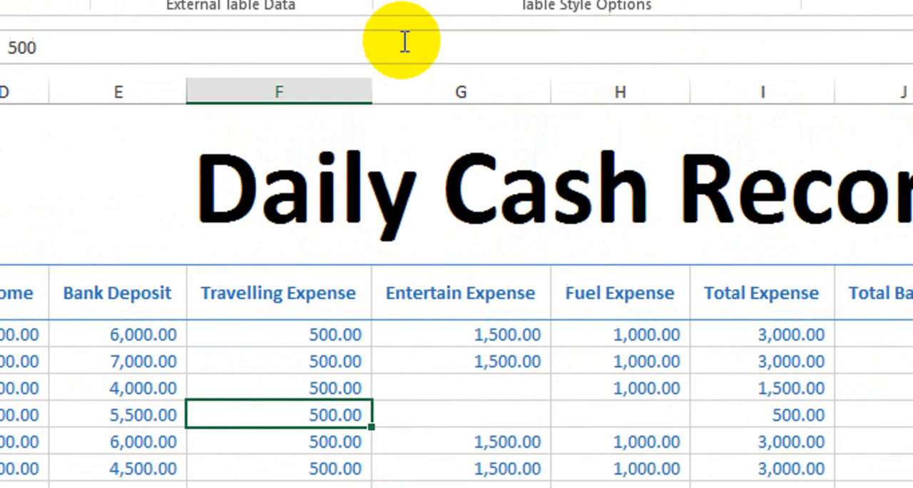
left_click(392, 153)
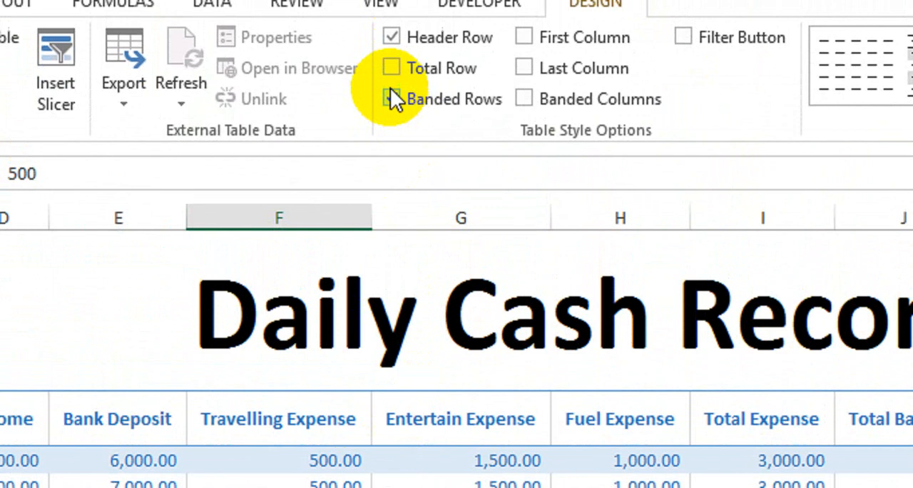
left_click(391, 42)
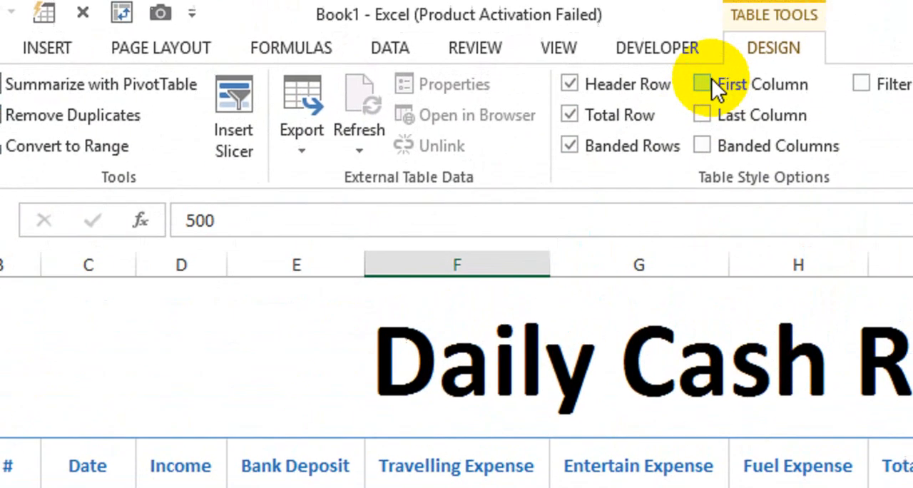
Step: Try the First Column, Last Column and Banded Columns style options on the table, turning each off again
left_click(707, 82)
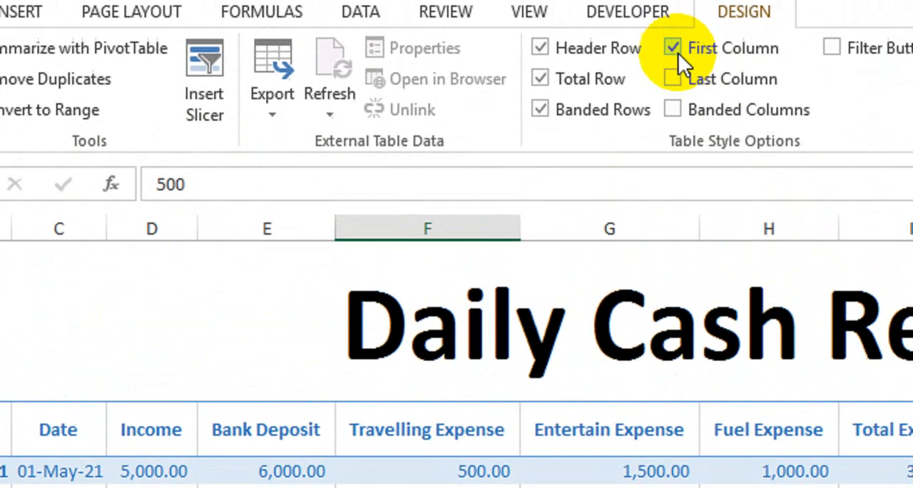
left_click(676, 47)
left_click(670, 116)
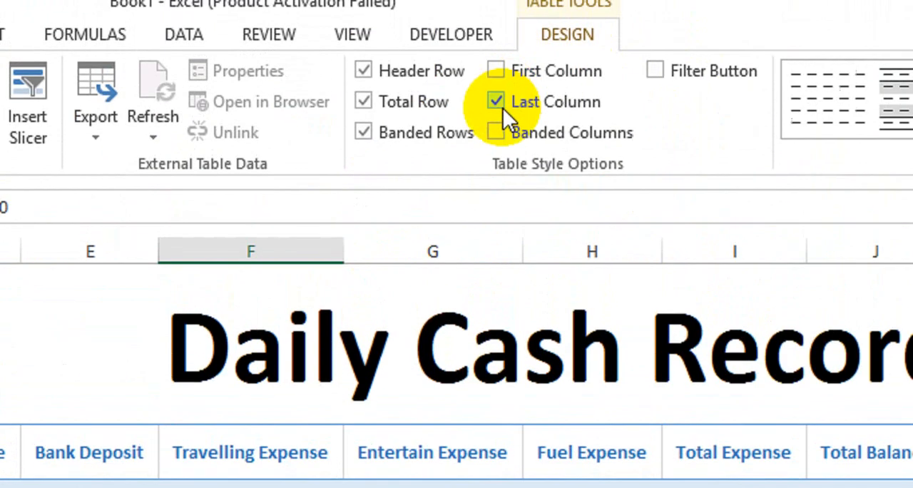
left_click(503, 14)
left_click(502, 41)
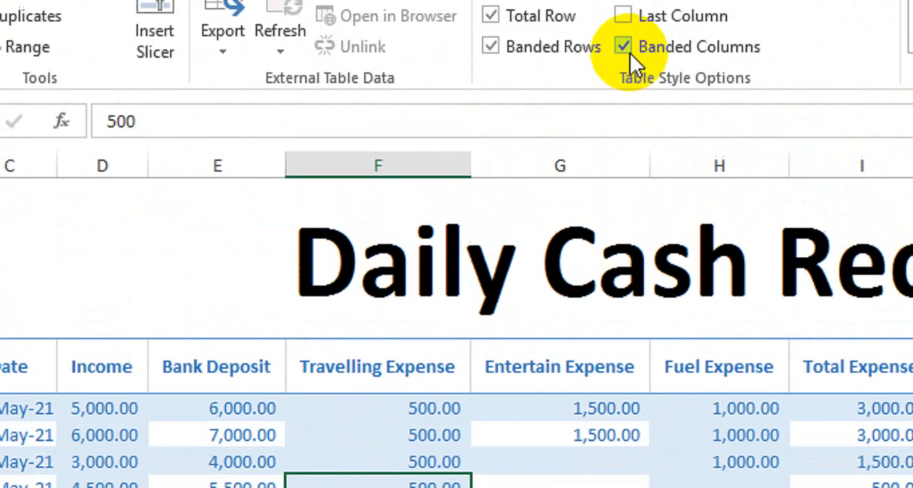
left_click(656, 107)
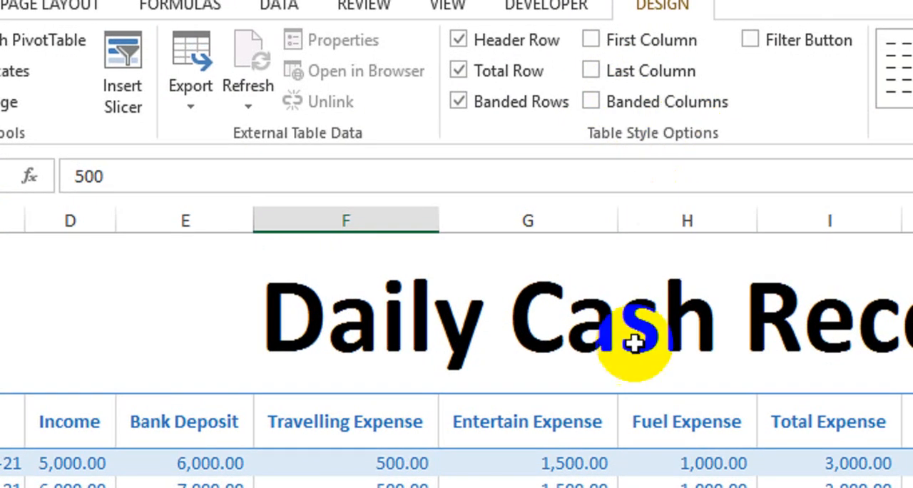
Step: Calculate Total Balance from J8 down the column with the formula =[@[Bank Deposit]]-[@[Total Expense]]
left_click(594, 419)
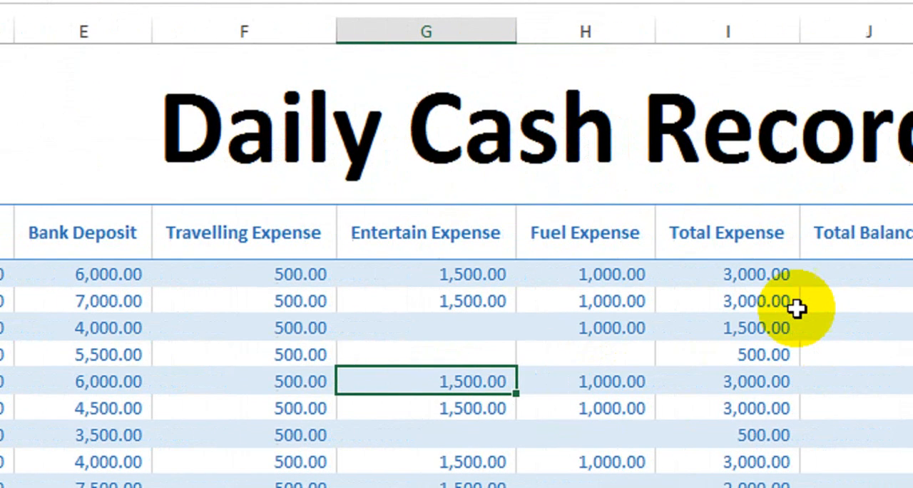
left_click(737, 271)
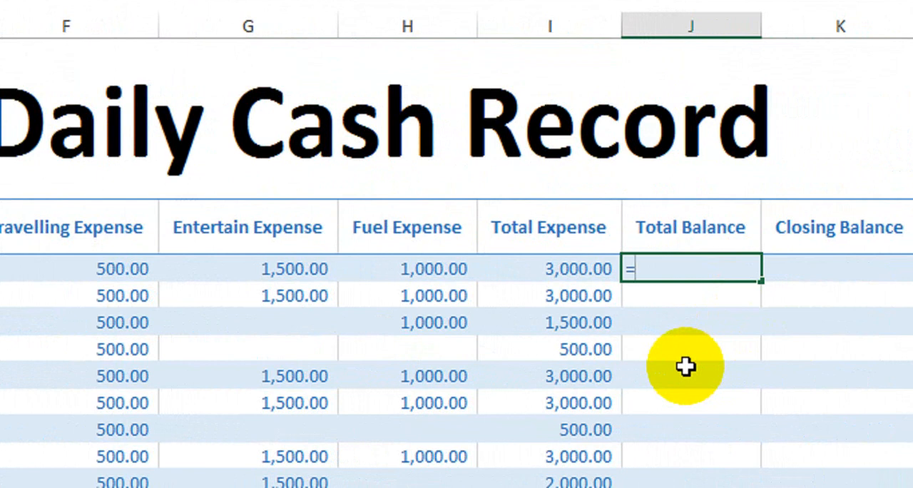
left_click(209, 271)
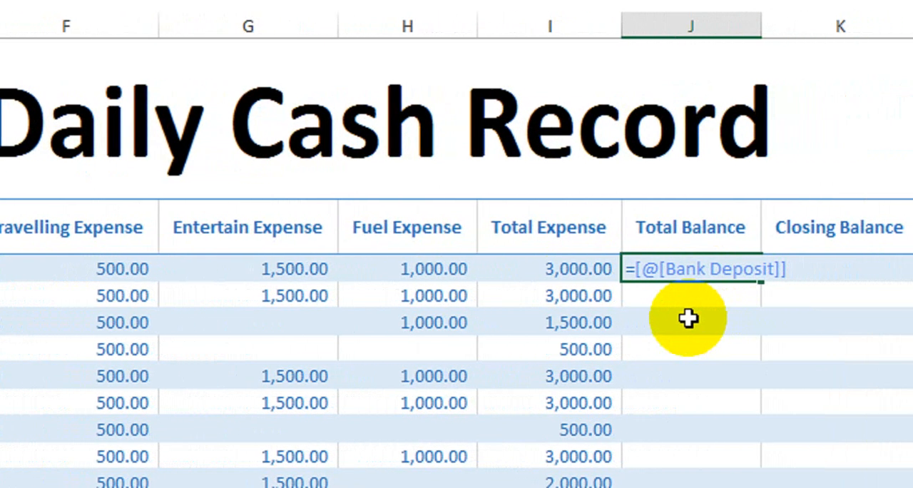
type("-")
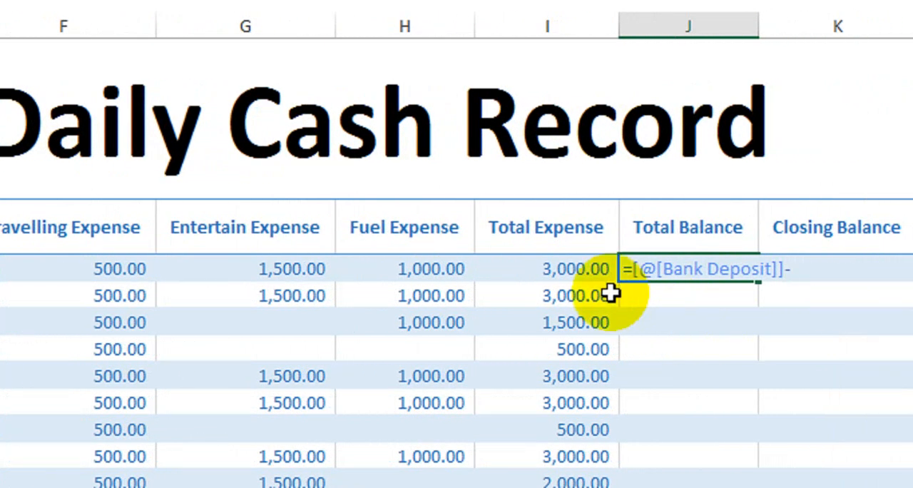
left_click(556, 272)
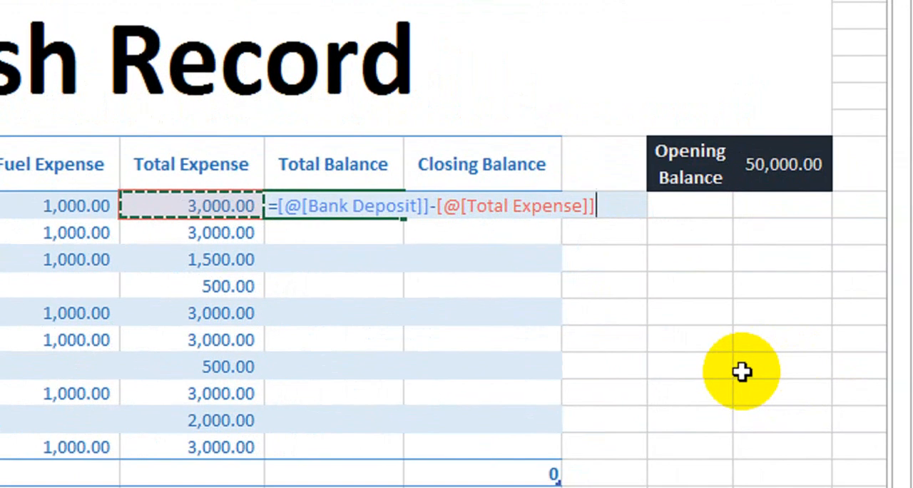
key("Return")
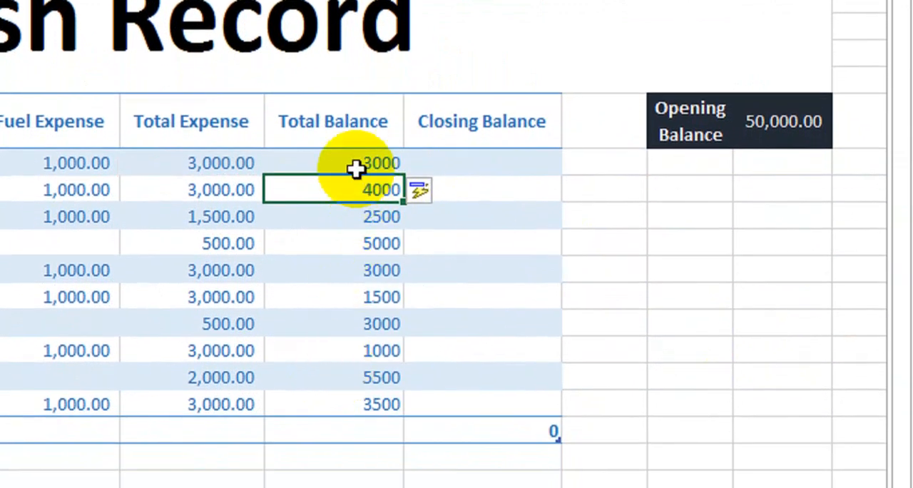
left_click(356, 169)
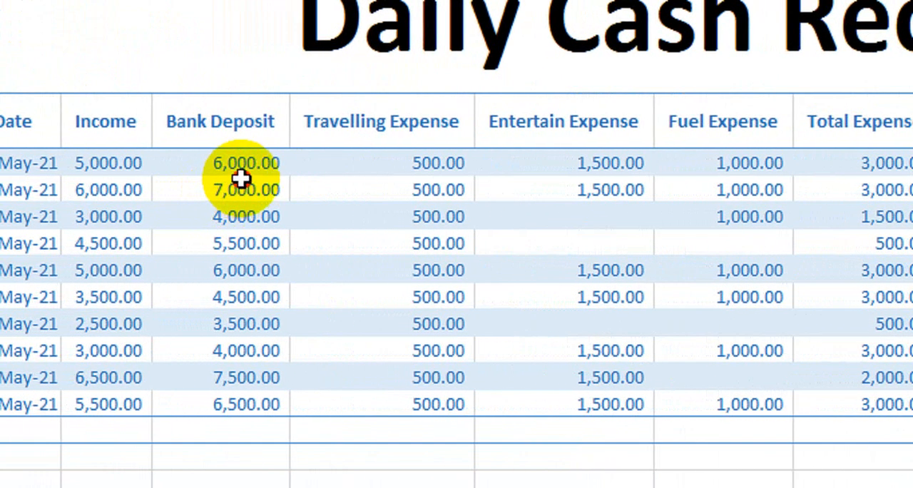
left_click(202, 187)
left_click(866, 164)
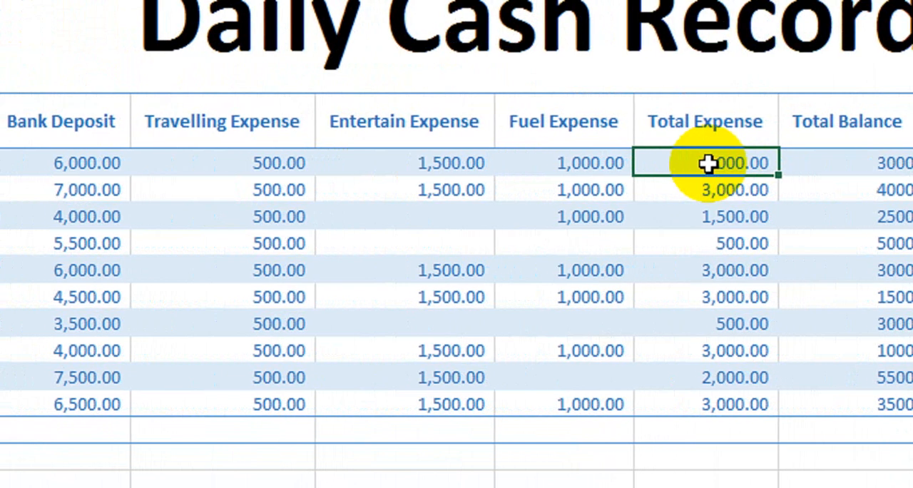
left_click(844, 165)
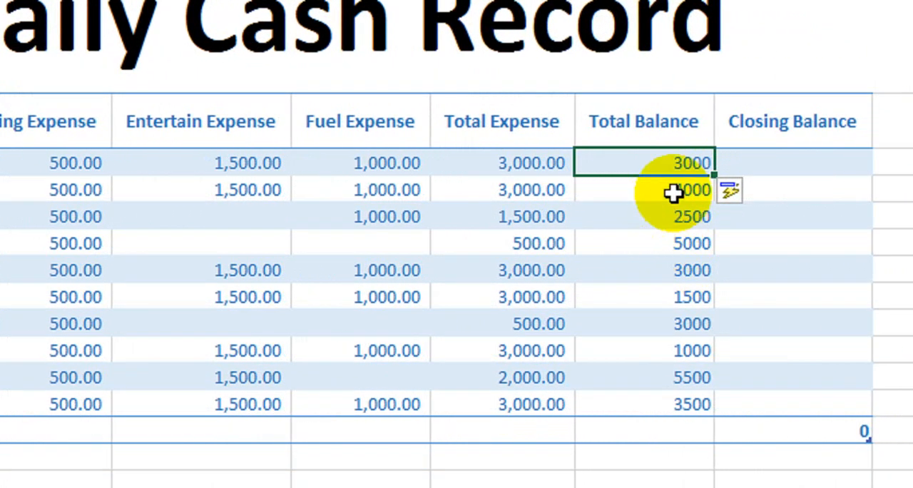
Step: Start the Closing Balance formula in K8 with an absolute reference to the opening balance, =$N$7
left_click(817, 164)
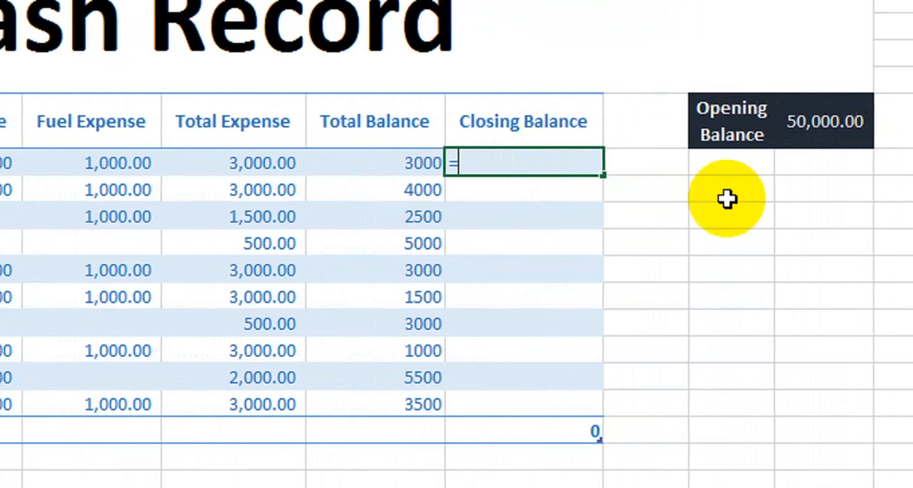
left_click(837, 123)
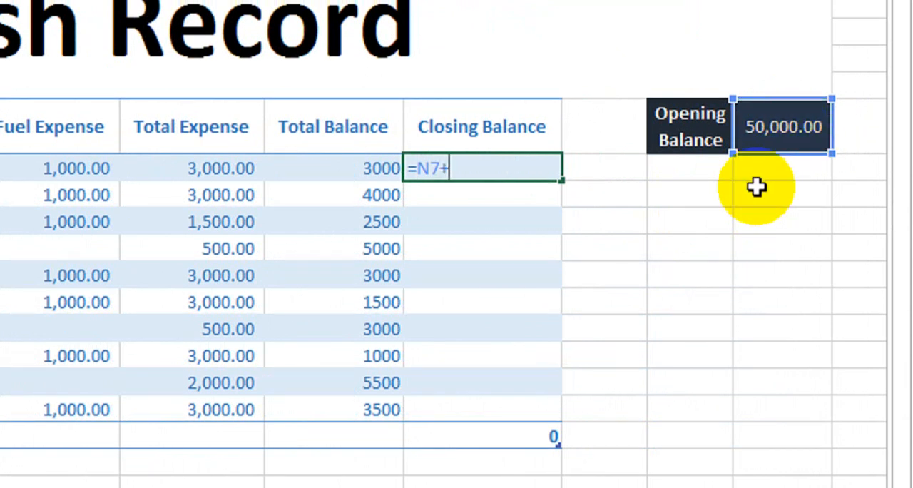
key("BackSpace")
key("BackSpace")
key("BackSpace")
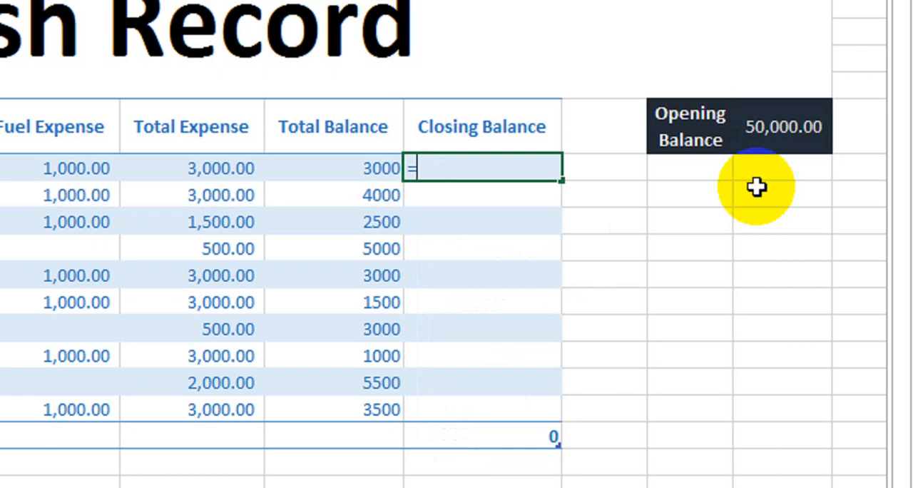
left_click(770, 126)
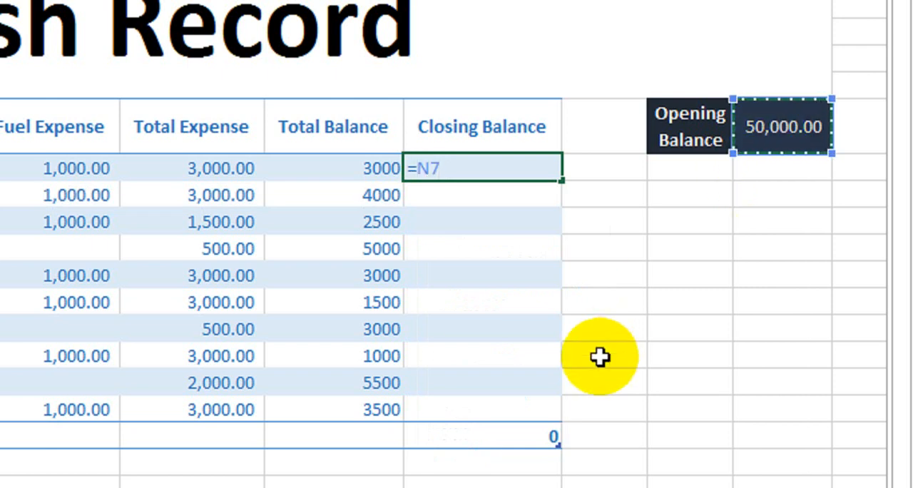
left_click(790, 137)
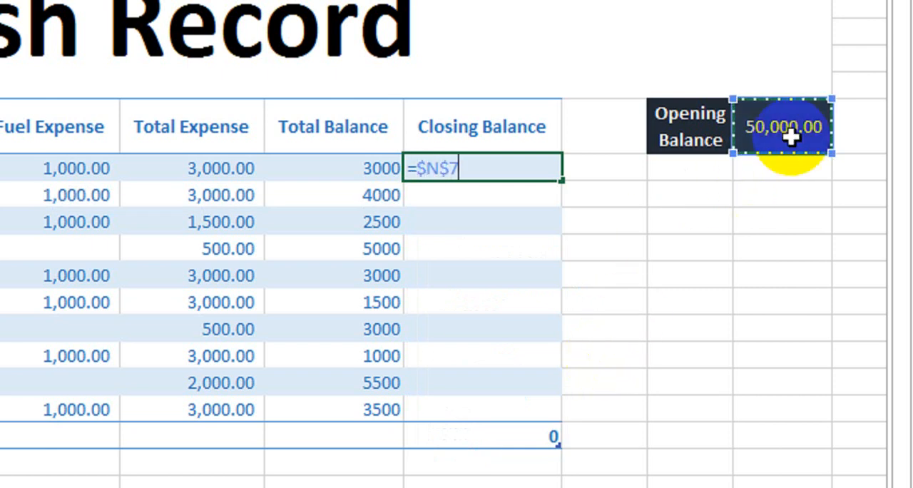